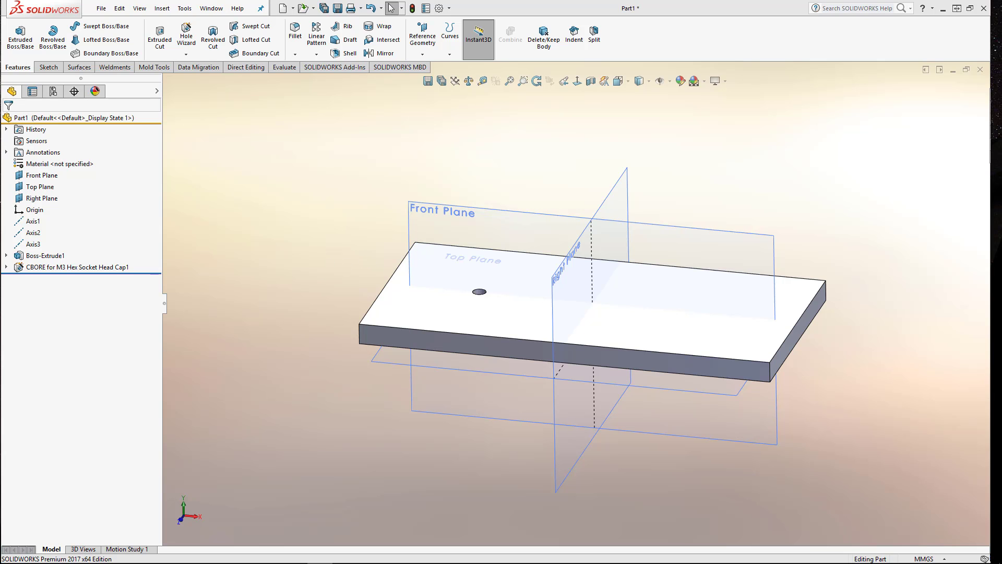
Step: Examine the M3 counterbore hole feature on the plate, including its dimensions and its location relative to the planes
middle_drag(346, 284, 473, 456)
scroll(493, 383, down, 5)
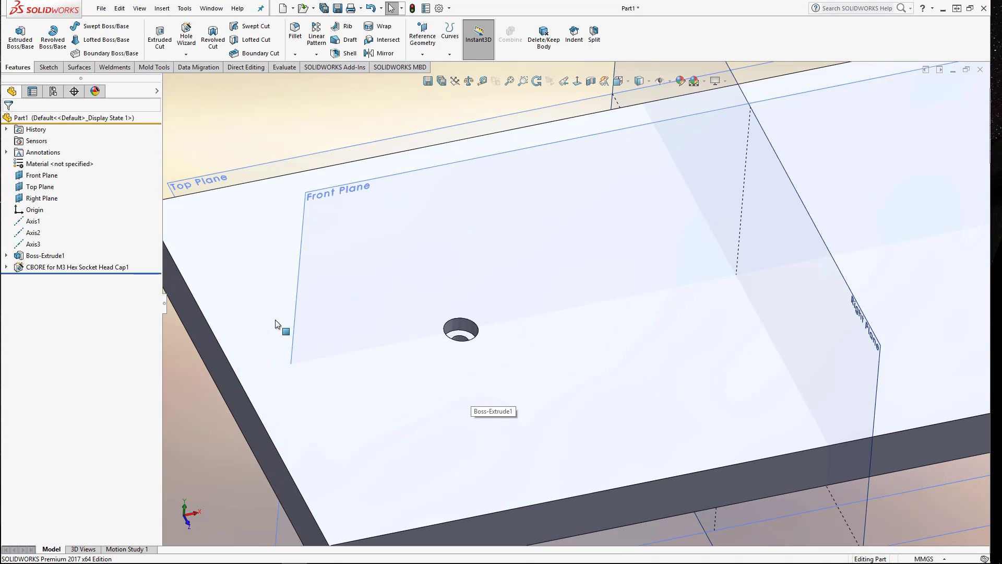
click(55, 268)
scroll(426, 344, down, 4)
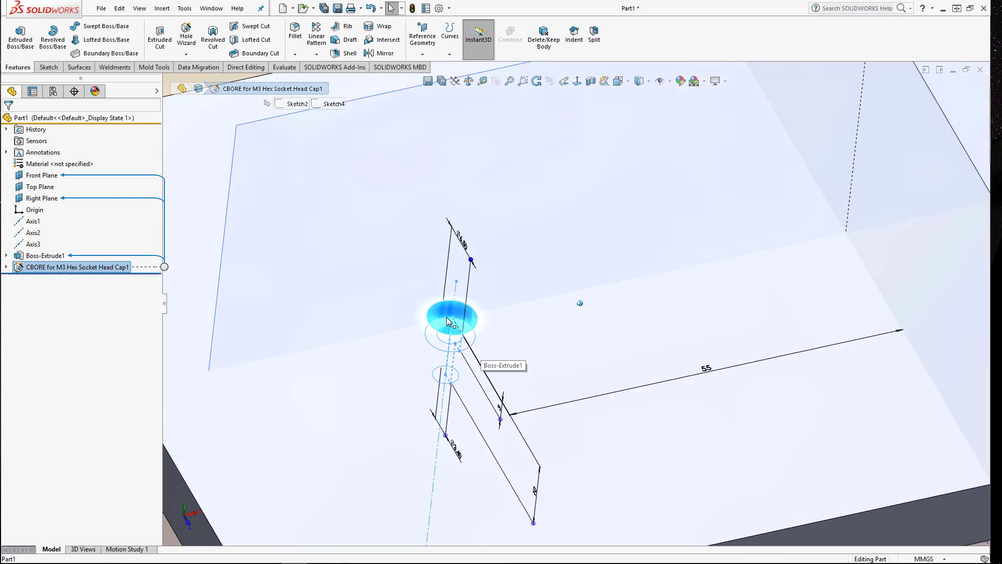
scroll(472, 336, up, 6)
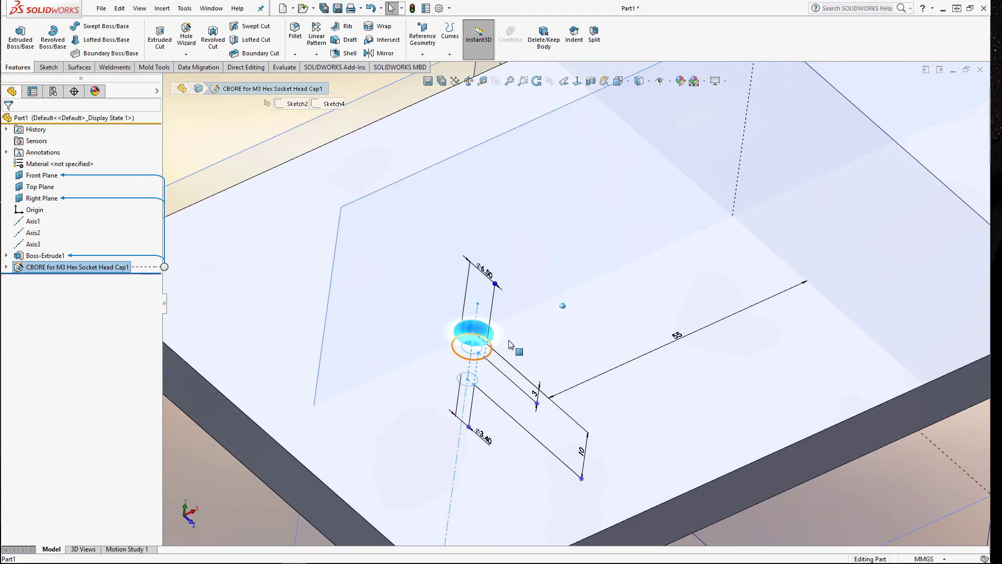
middle_drag(599, 229, 569, 134)
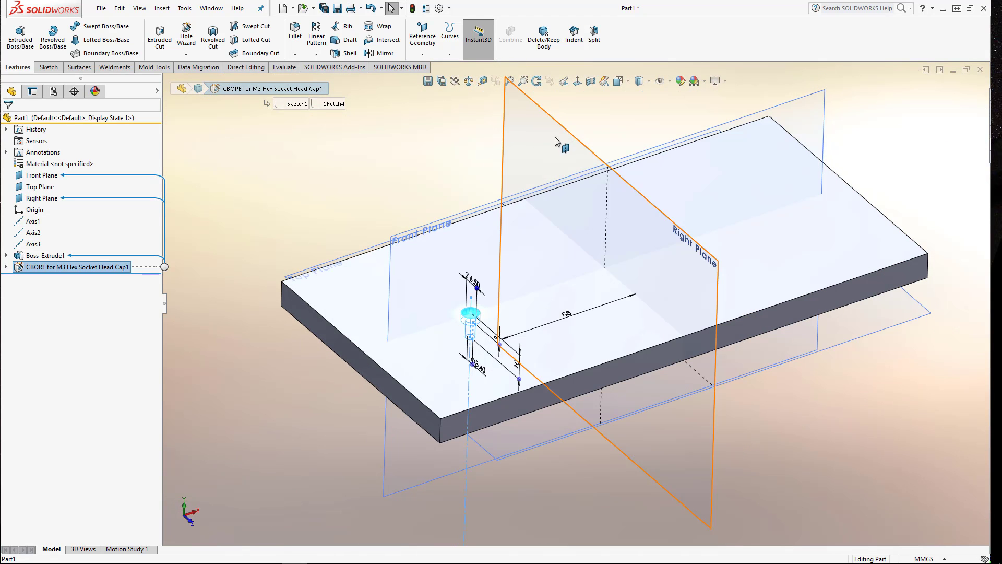
scroll(472, 313, down, 5)
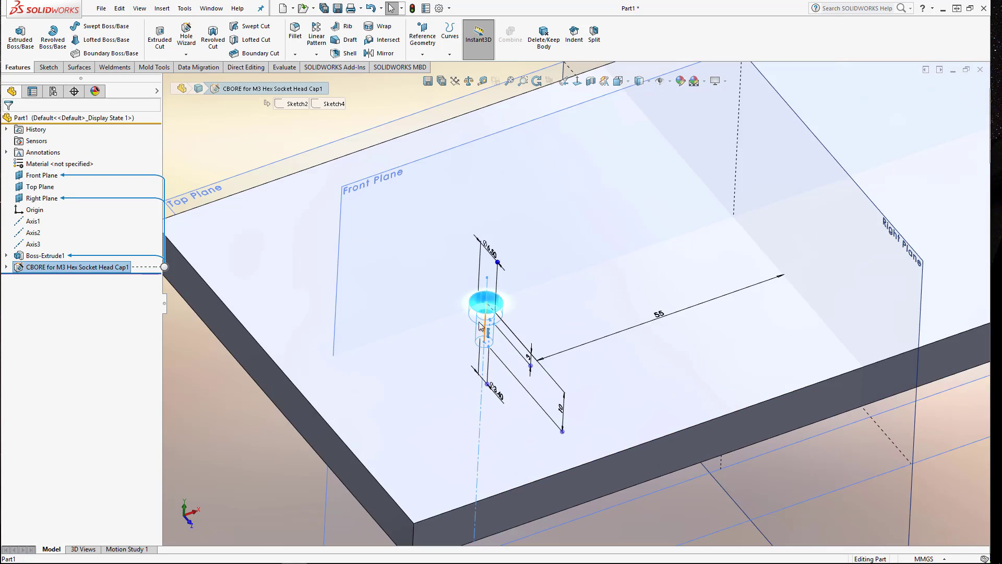
scroll(502, 313, down, 2)
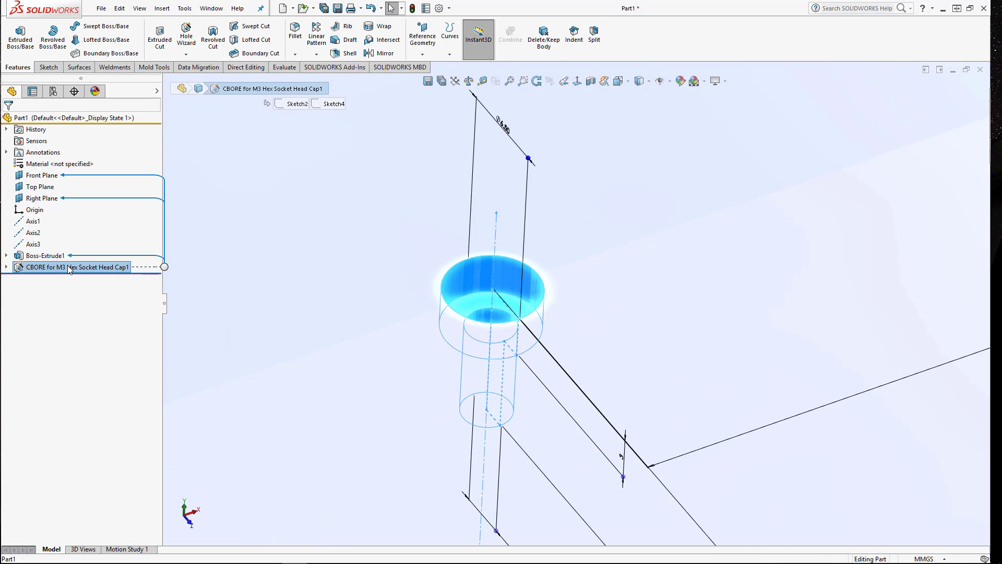
key(f)
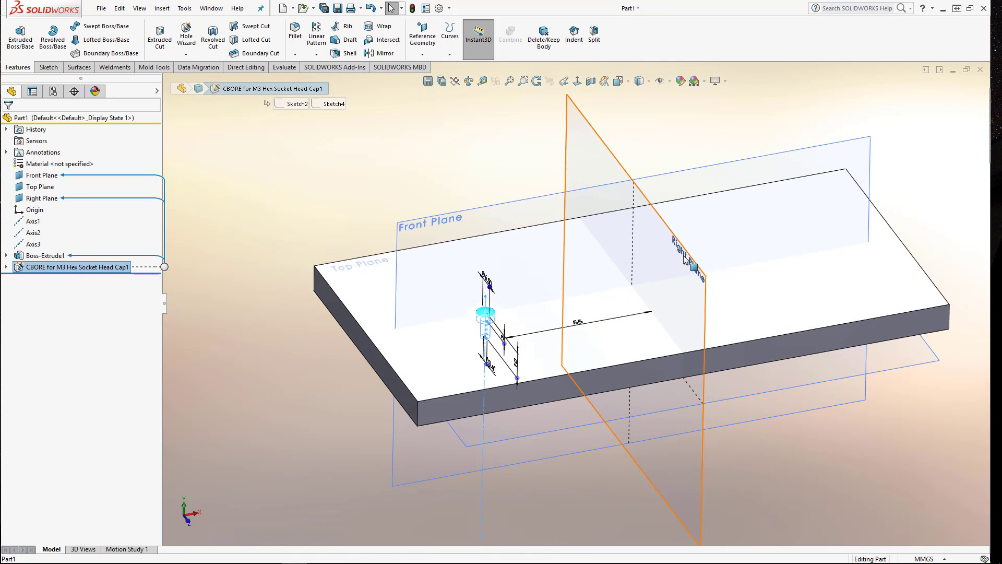
middle_drag(425, 219, 440, 217)
scroll(327, 290, up, 2)
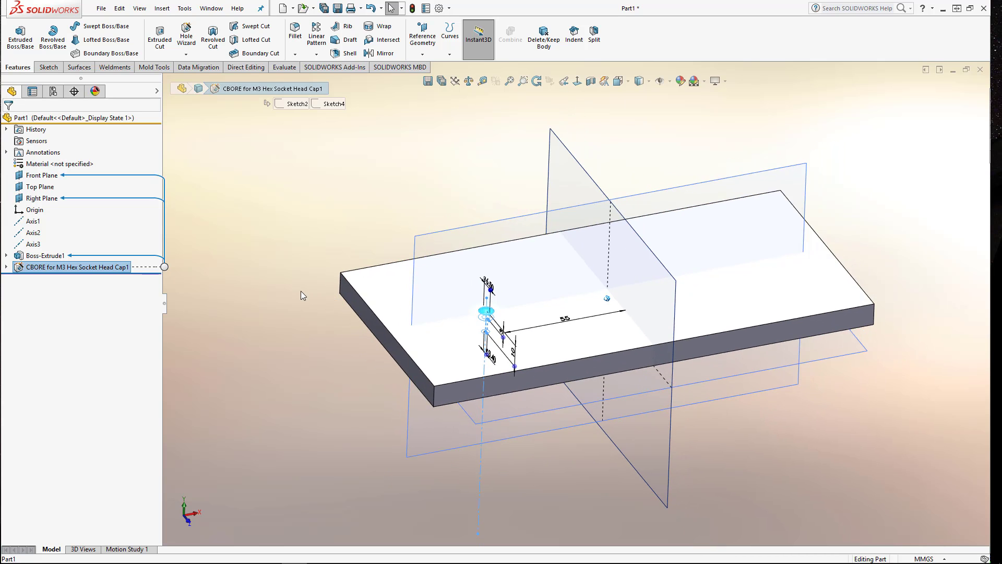
click(306, 306)
middle_drag(305, 306, 346, 143)
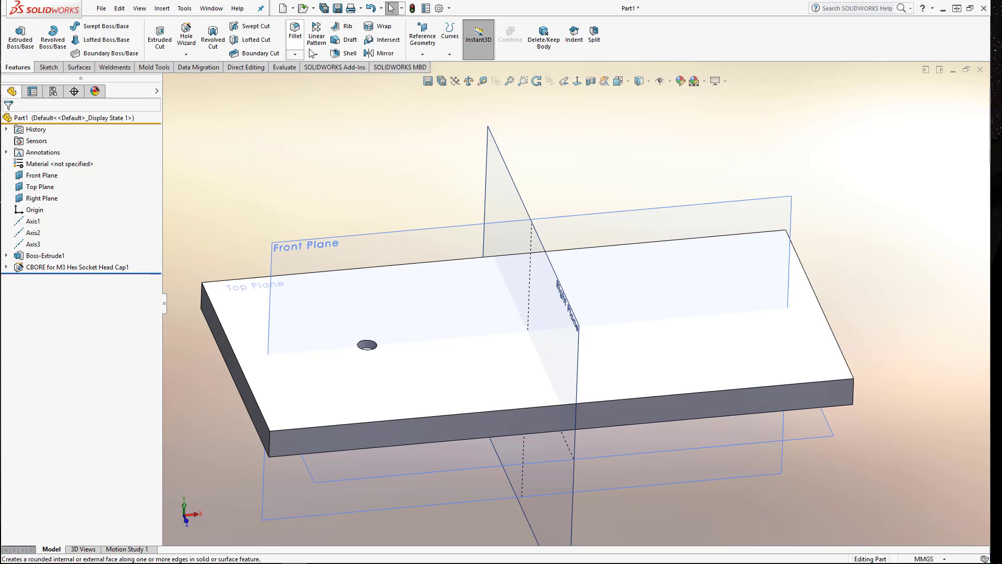
Step: Start a linear pattern feature on the plate
click(317, 30)
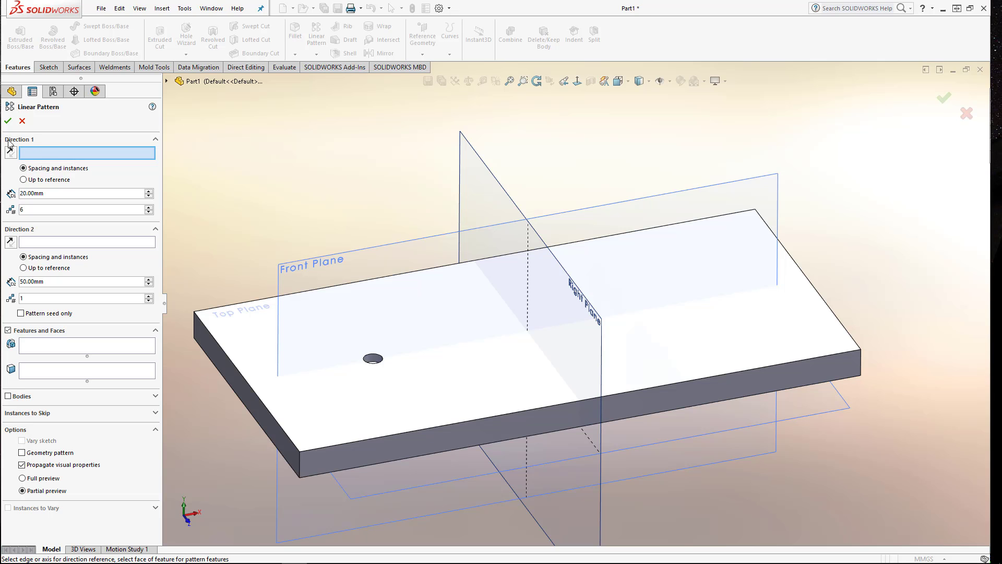
key(f)
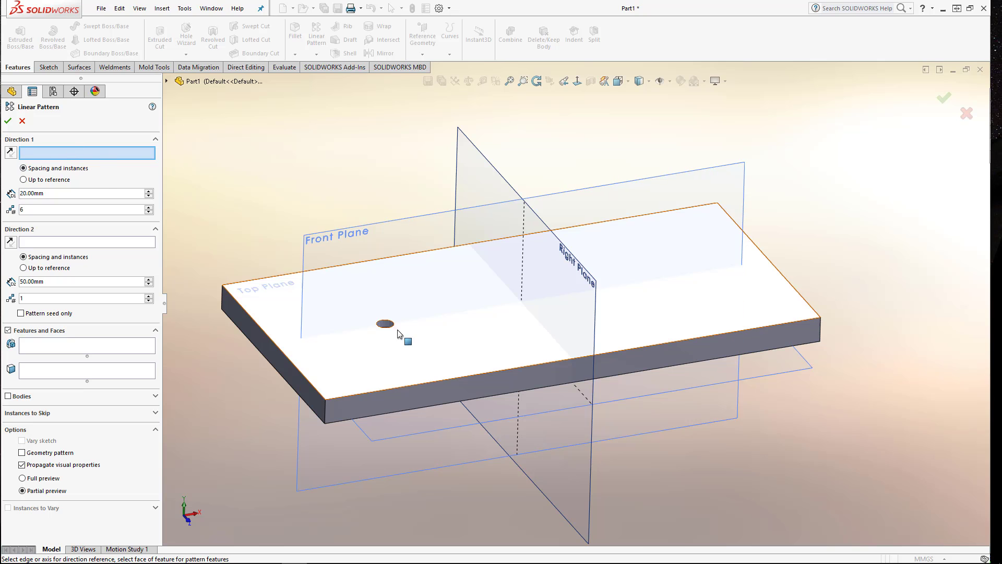
click(432, 382)
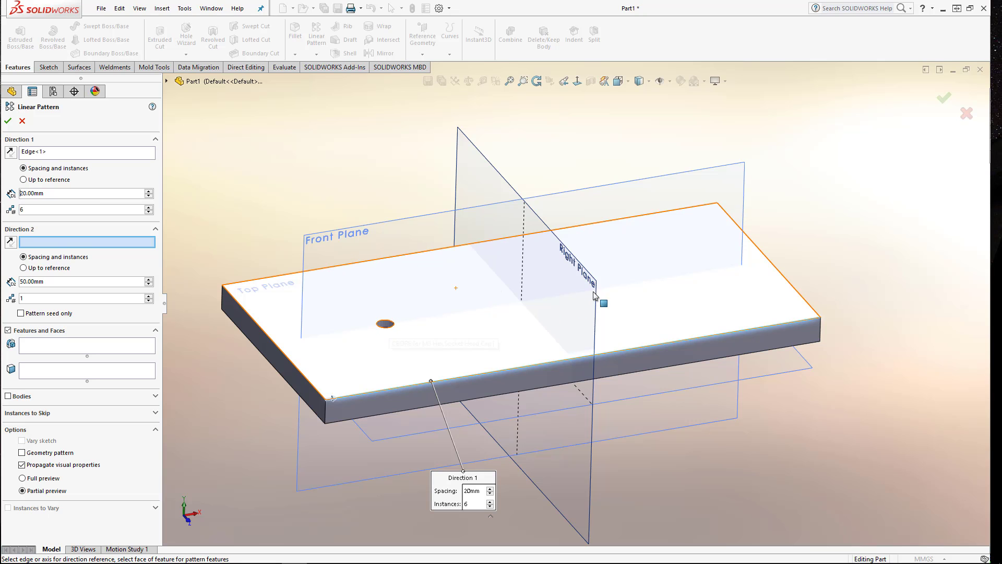
click(52, 155)
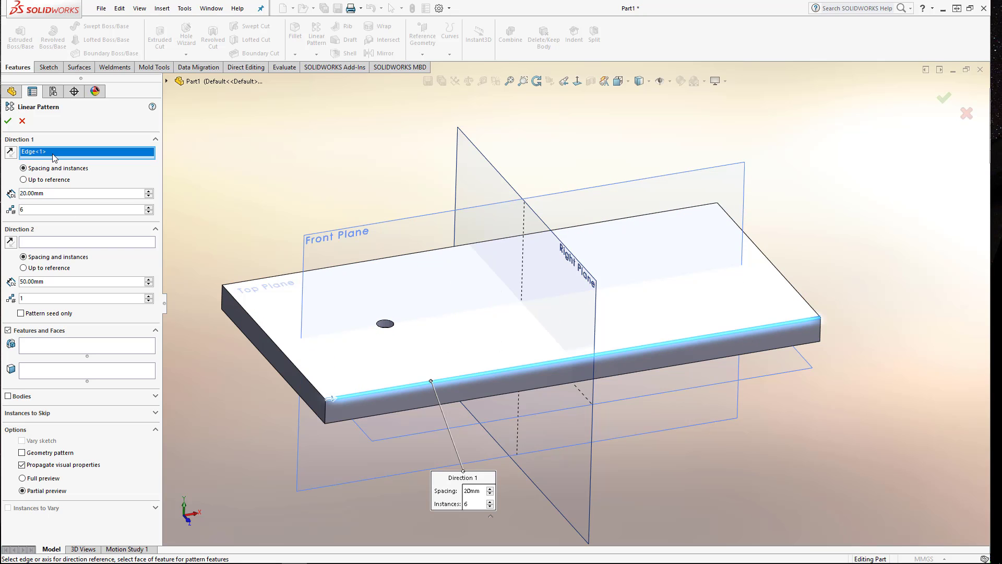
right_click(54, 156)
click(79, 173)
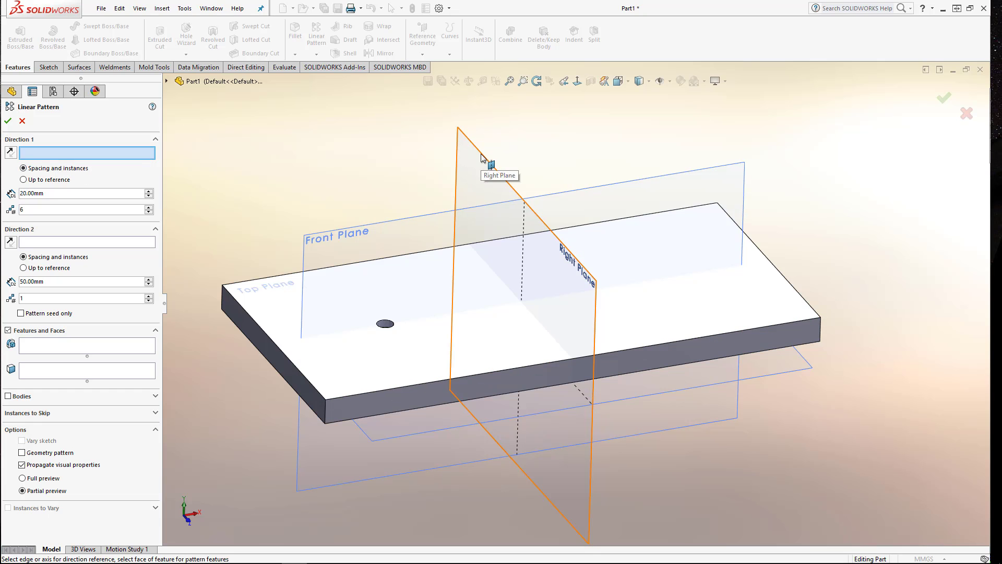
Step: Use the Right Plane as the reference for the pattern's first direction
click(481, 157)
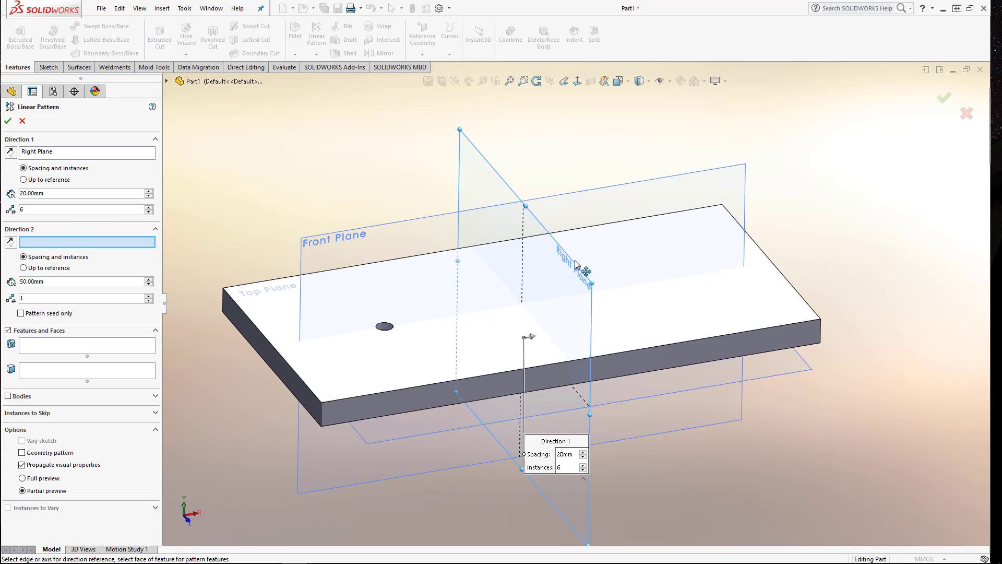
middle_drag(577, 270, 569, 269)
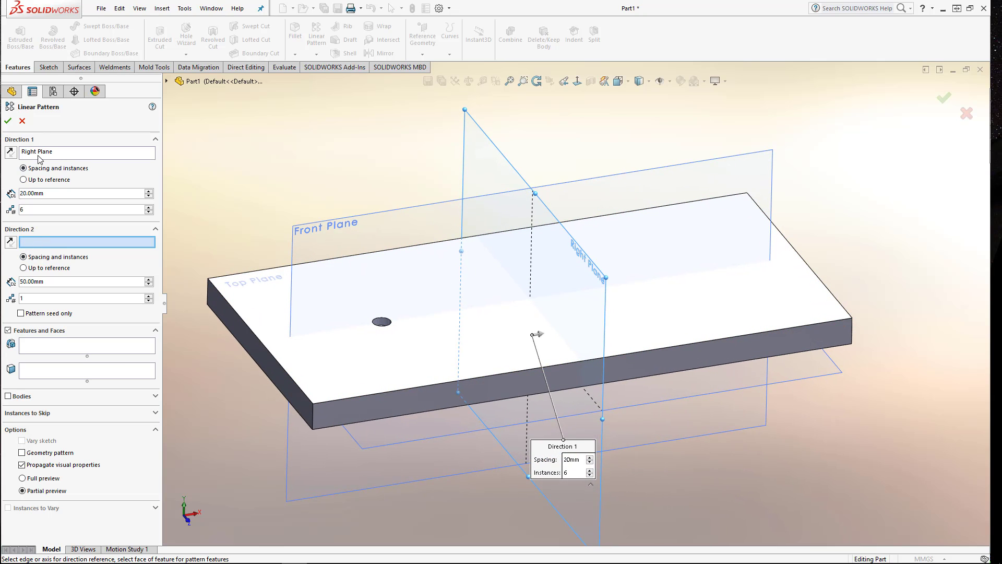
click(82, 153)
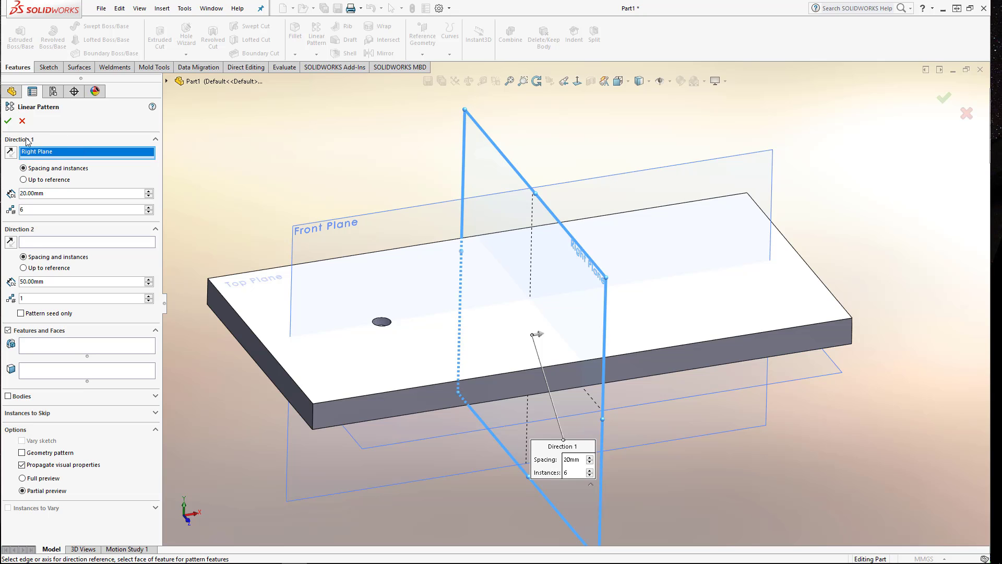
Step: Use the plate's short upper edge nearest the hole as the second direction reference and reverse that direction
click(33, 242)
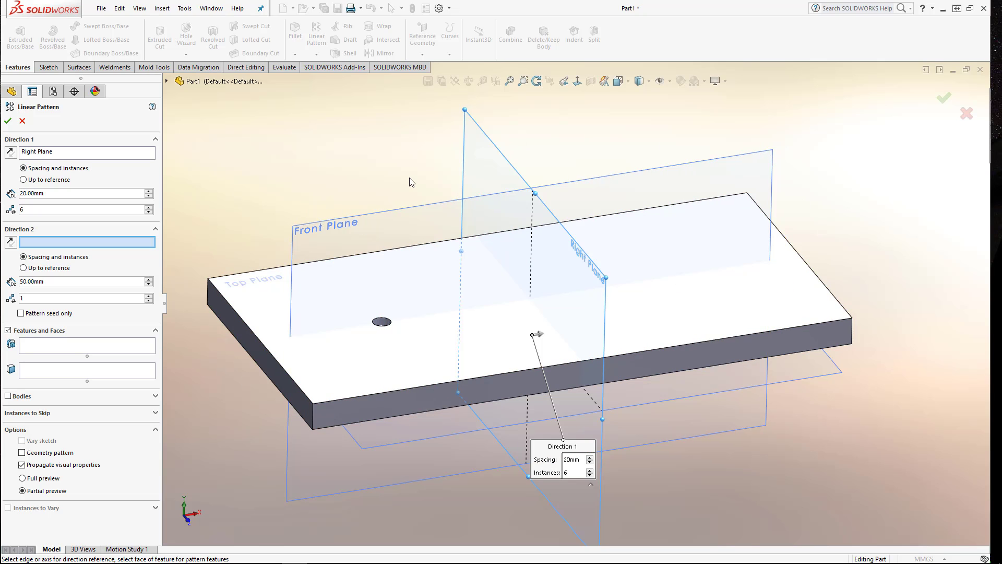
scroll(319, 205, up, 1)
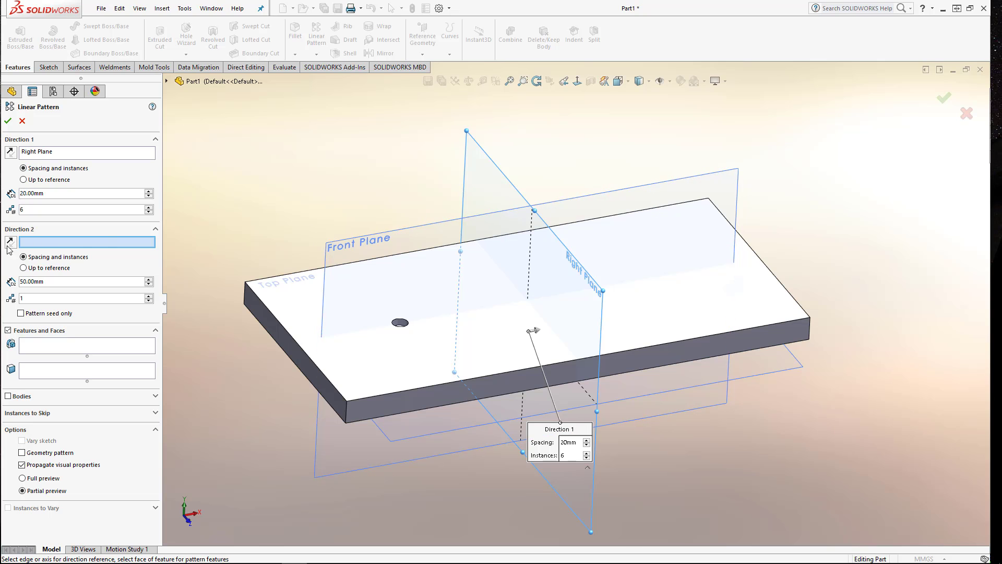
click(278, 322)
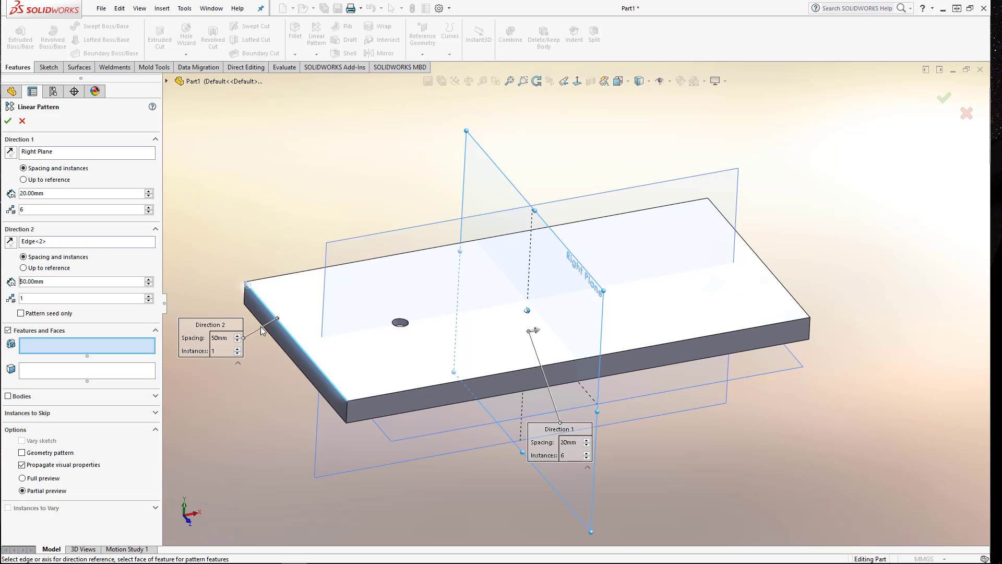
scroll(286, 293, down, 5)
middle_drag(327, 283, 432, 334)
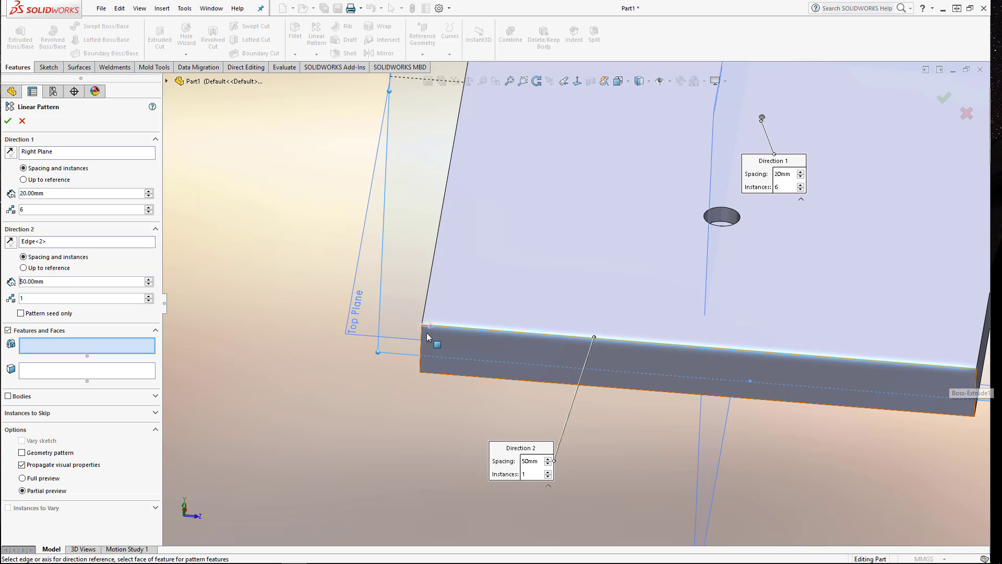
middle_drag(432, 329, 389, 259)
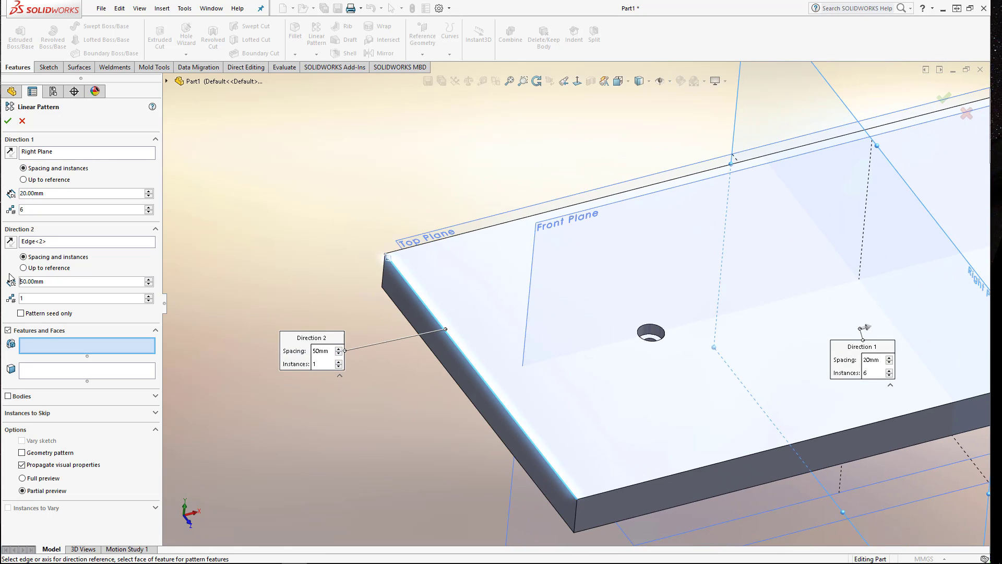
click(12, 242)
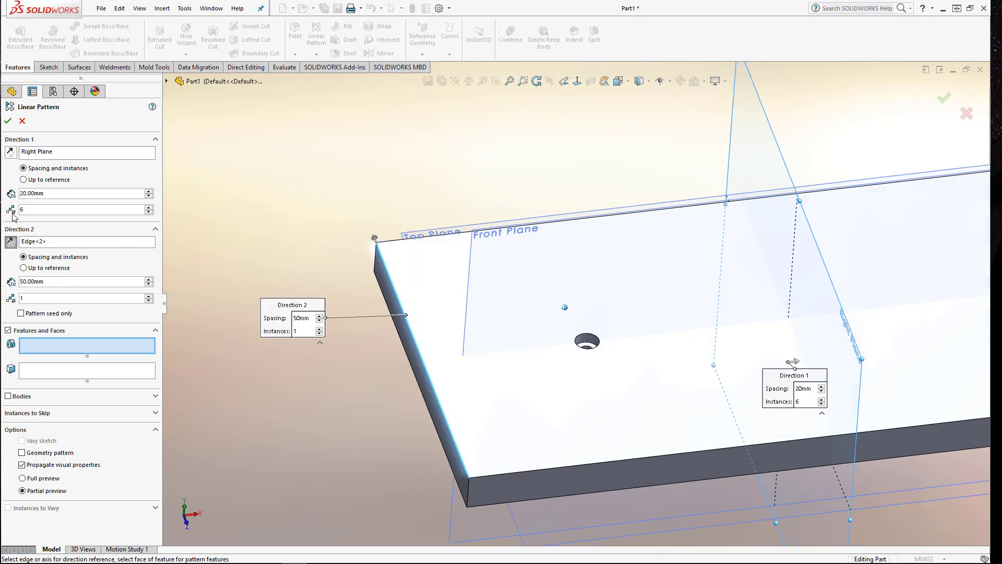
click(11, 153)
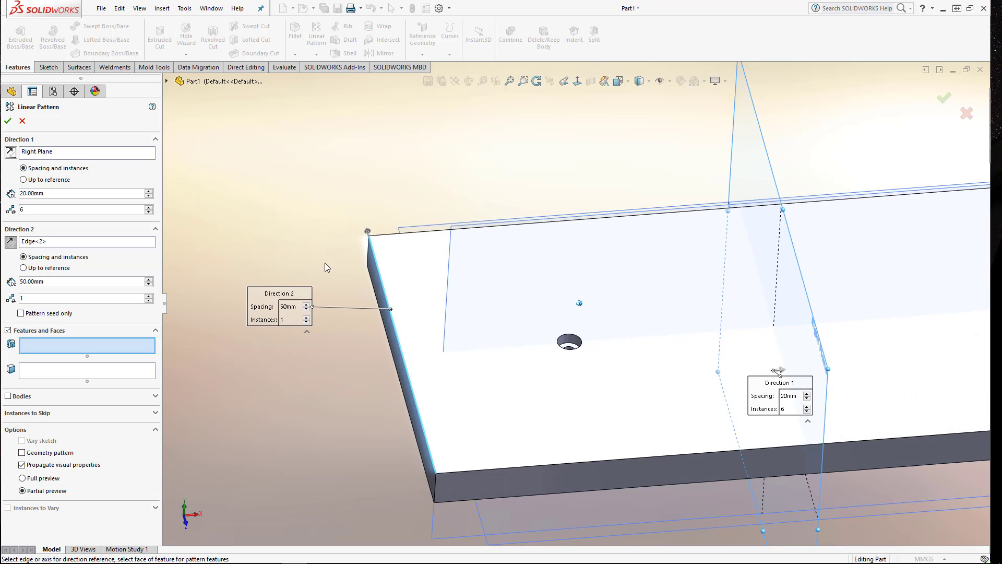
middle_drag(325, 265, 347, 279)
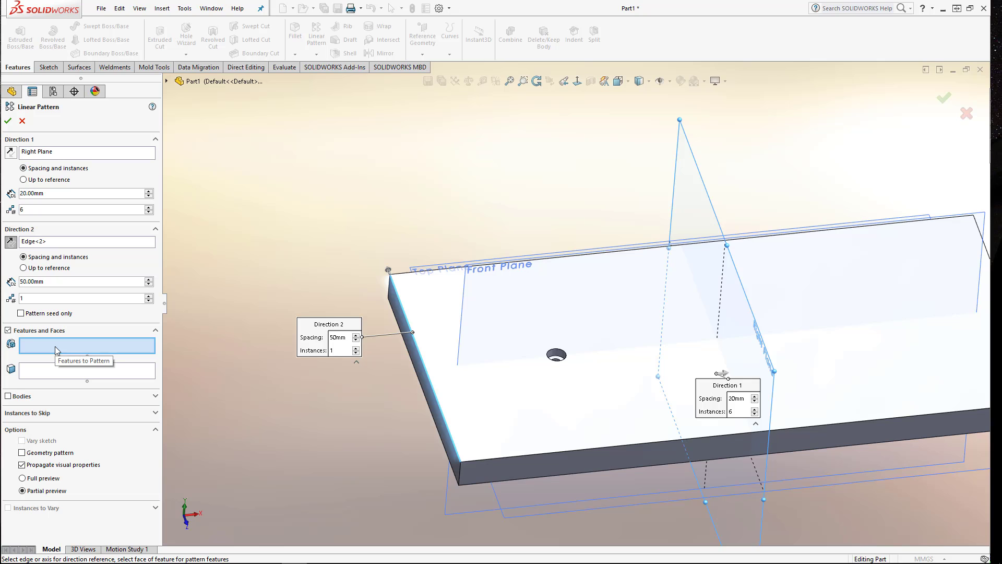
Step: Choose the M3 counterbore hole as the feature to pattern
click(557, 356)
scroll(574, 323, up, 3)
scroll(732, 369, down, 4)
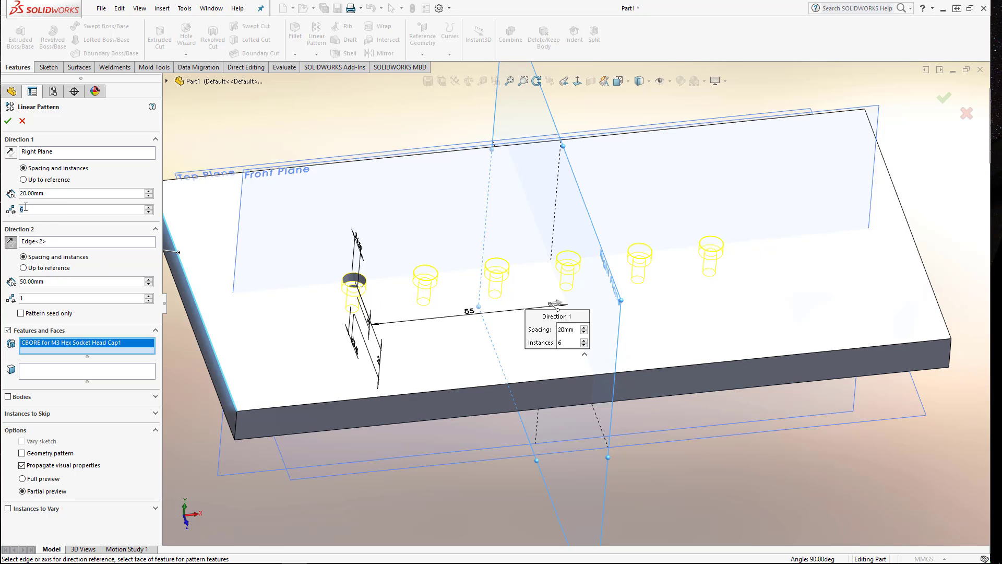
Step: Set the number of instances in the pattern's first direction to 5
click(149, 208)
click(149, 207)
text(5)
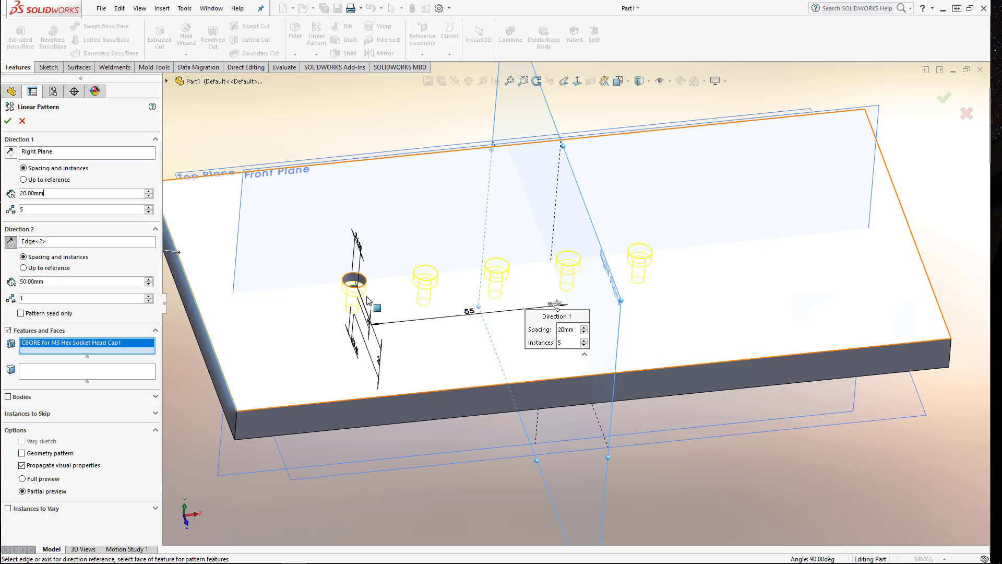
click(47, 195)
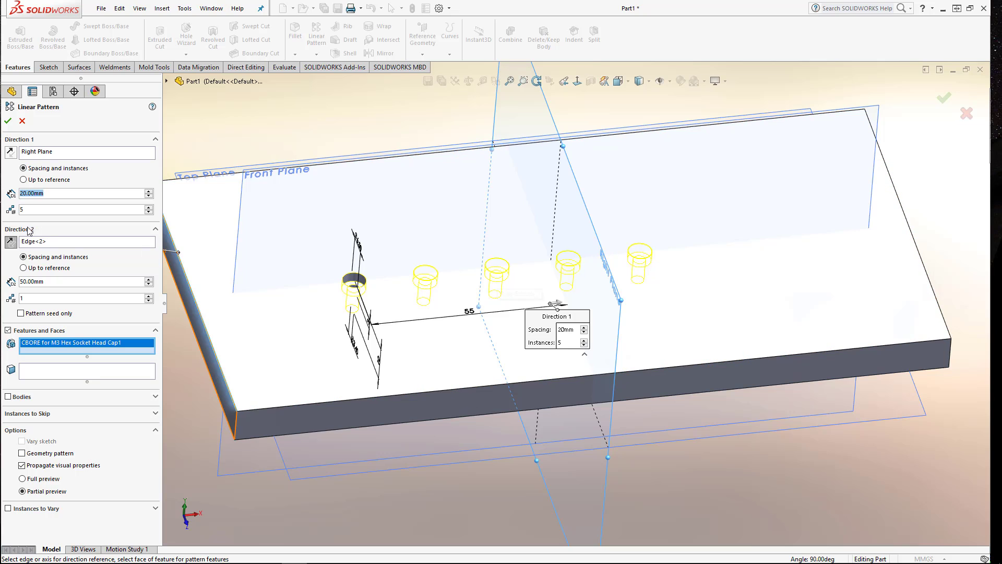
click(30, 209)
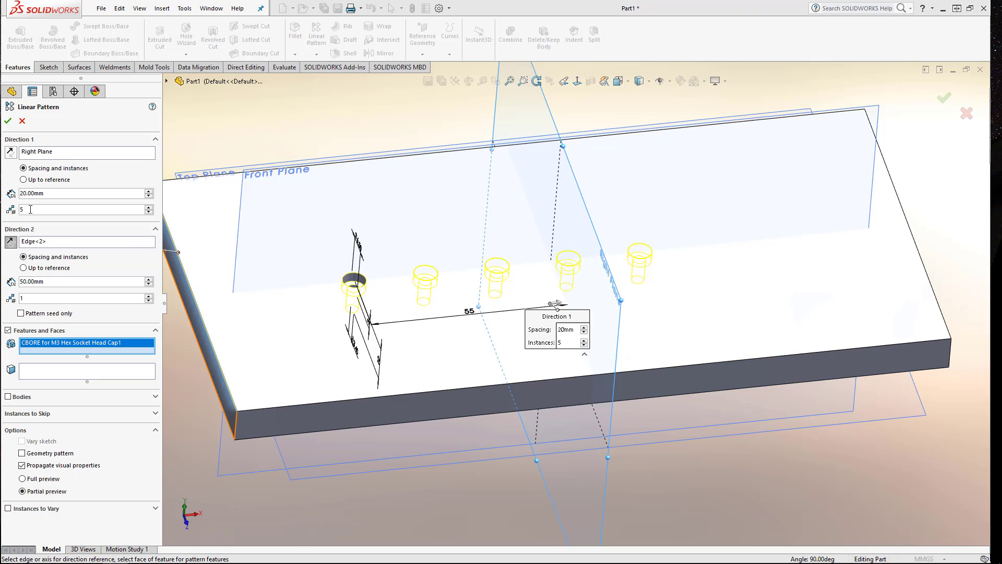
Step: Set the second direction to 20 mm spacing and 3 instances, and accept the linear pattern
click(56, 242)
scroll(255, 325, up, 4)
scroll(369, 253, down, 3)
scroll(369, 253, down, 1)
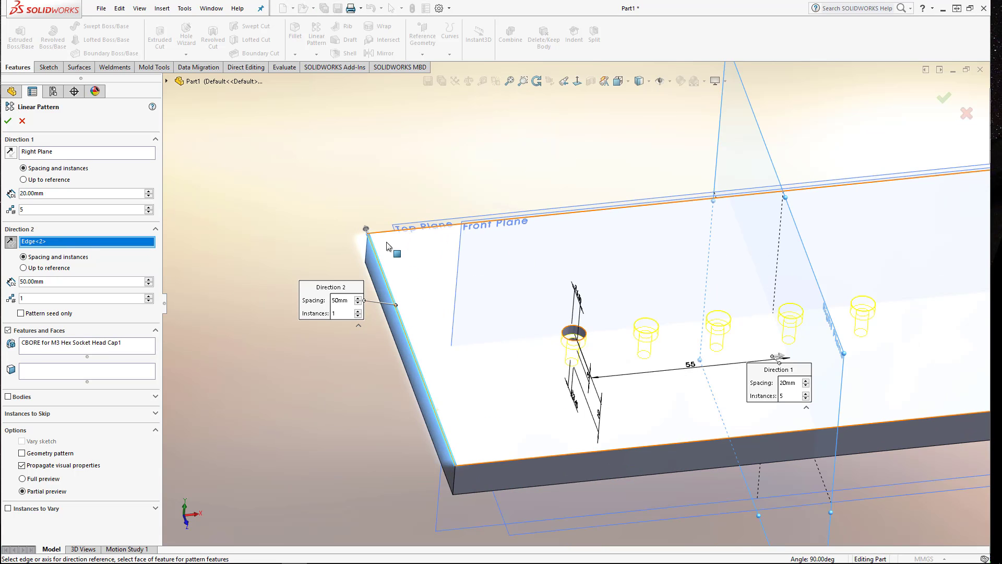
scroll(753, 338, up, 3)
scroll(759, 313, down, 2)
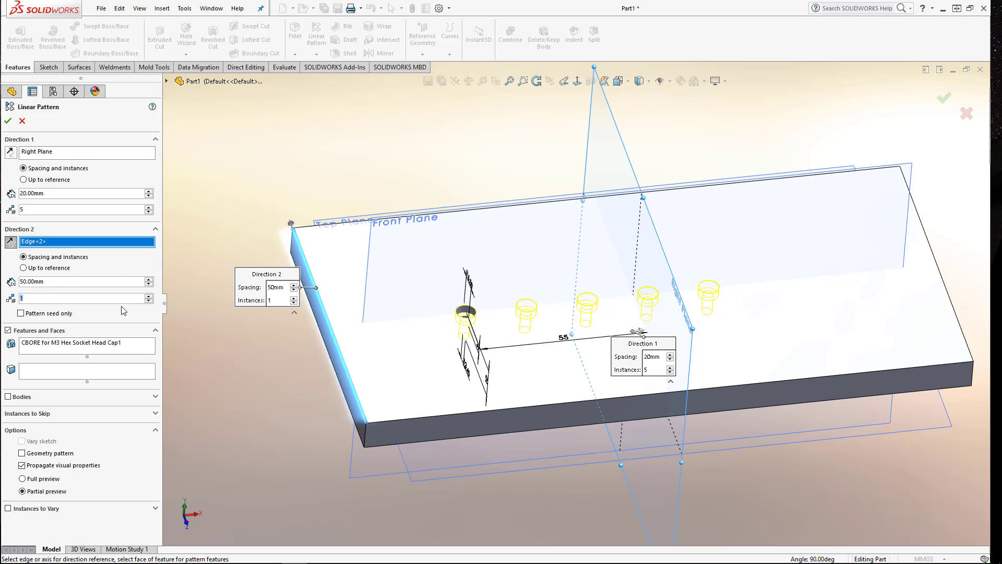
click(148, 296)
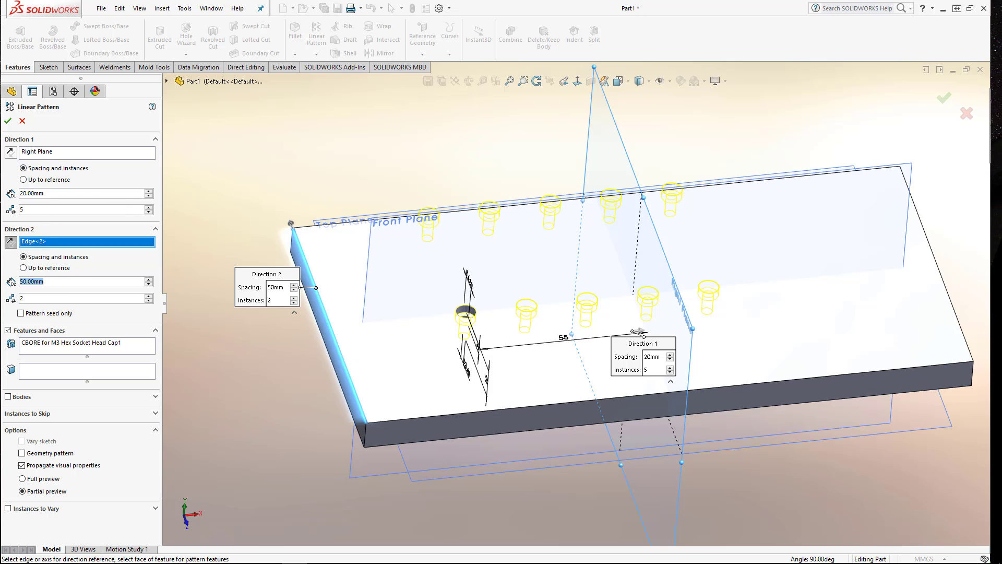
text(20)
key(Return)
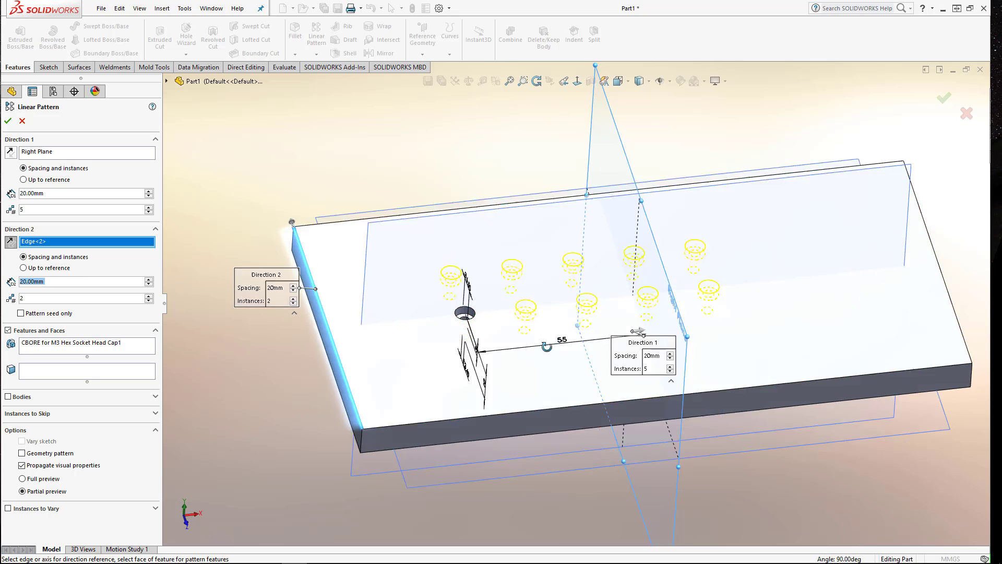
middle_drag(549, 352, 555, 369)
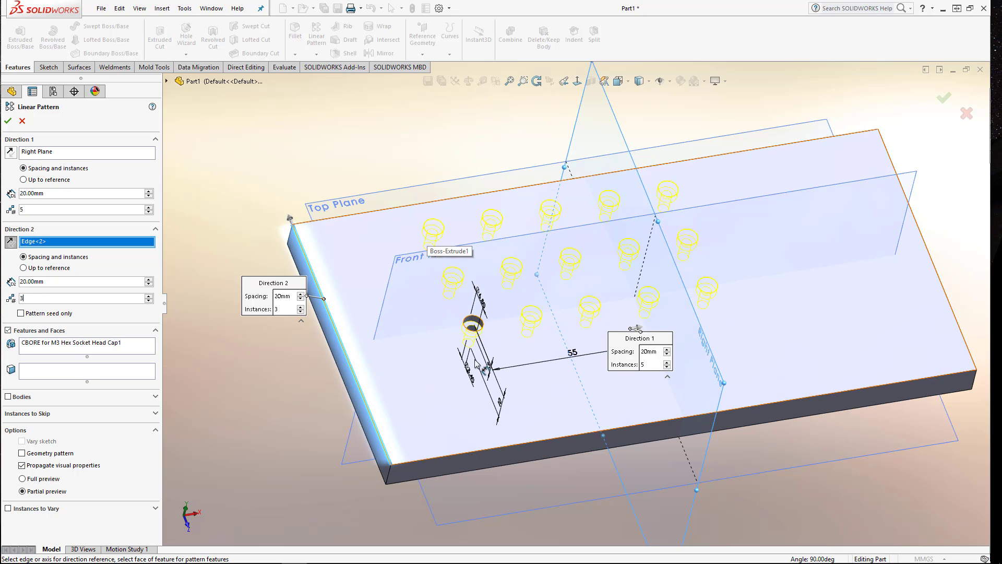
middle_drag(637, 324, 672, 218)
click(8, 121)
scroll(600, 303, up, 3)
middle_drag(592, 311, 554, 287)
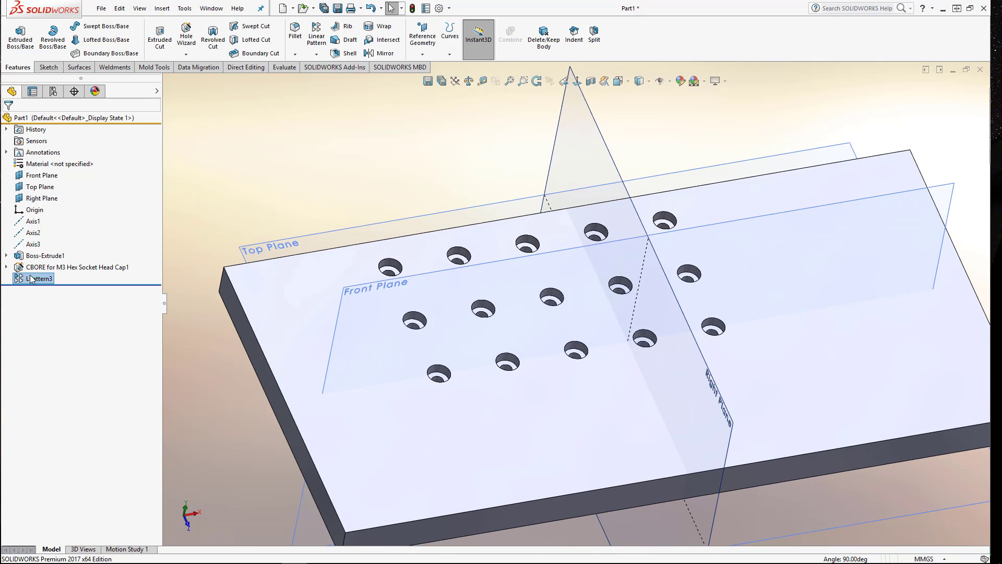
Step: Edit the seed counterbore hole on the plate, set its size to M1.6, and accept the change
right_click(36, 279)
click(20, 268)
click(20, 268)
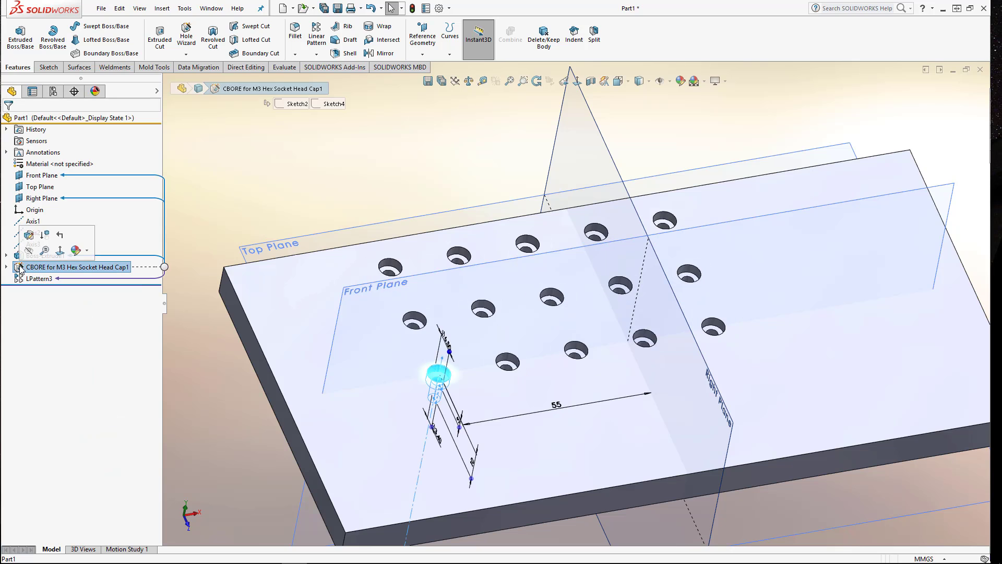
right_click(20, 267)
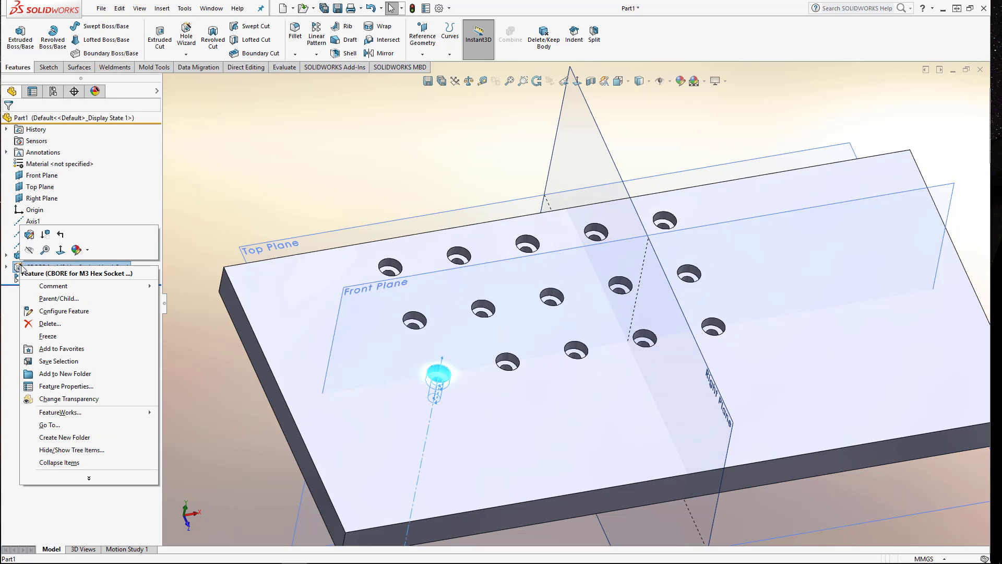
click(35, 236)
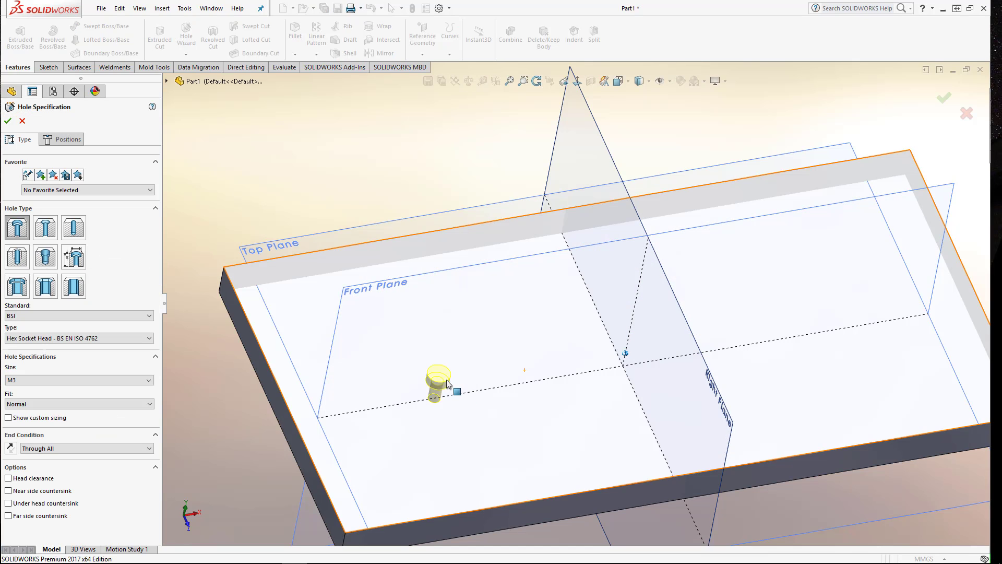
middle_drag(433, 381, 427, 353)
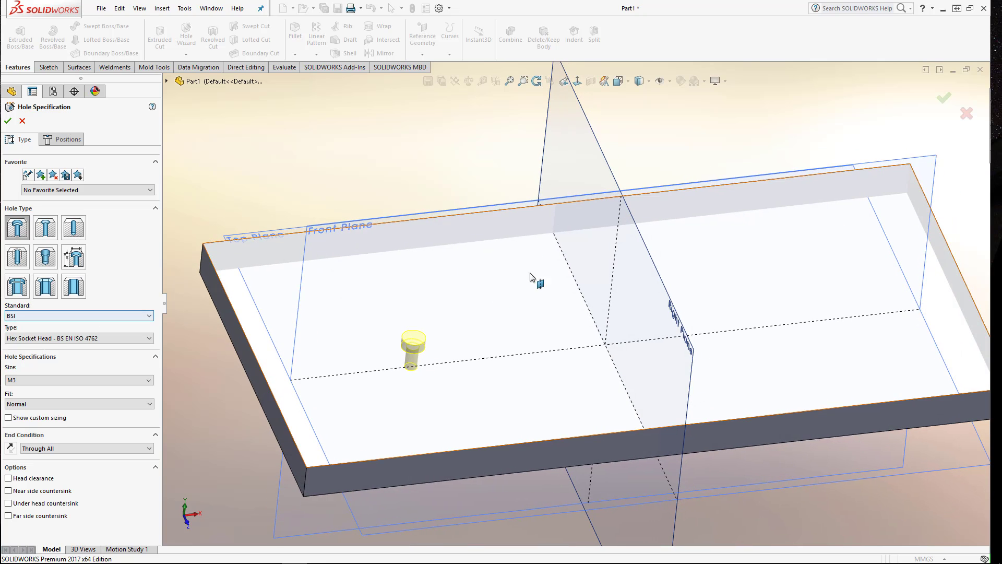
click(111, 383)
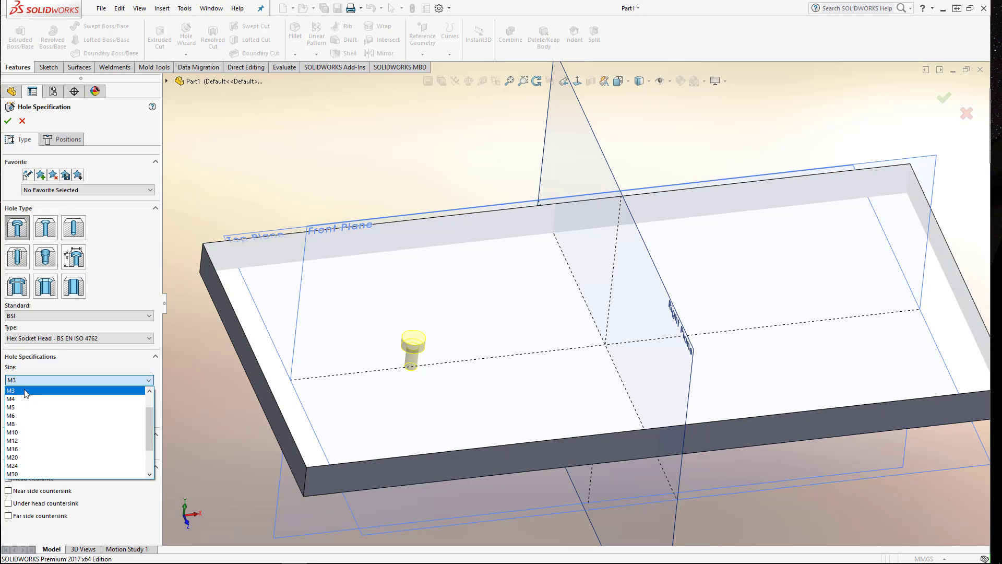
scroll(29, 395, up, 1)
click(30, 391)
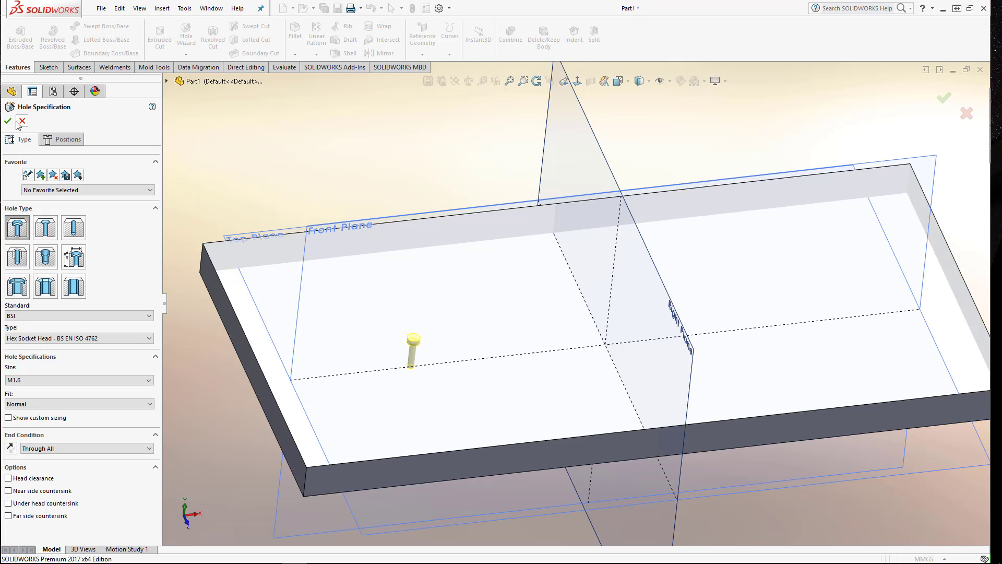
click(7, 123)
middle_drag(464, 292, 448, 236)
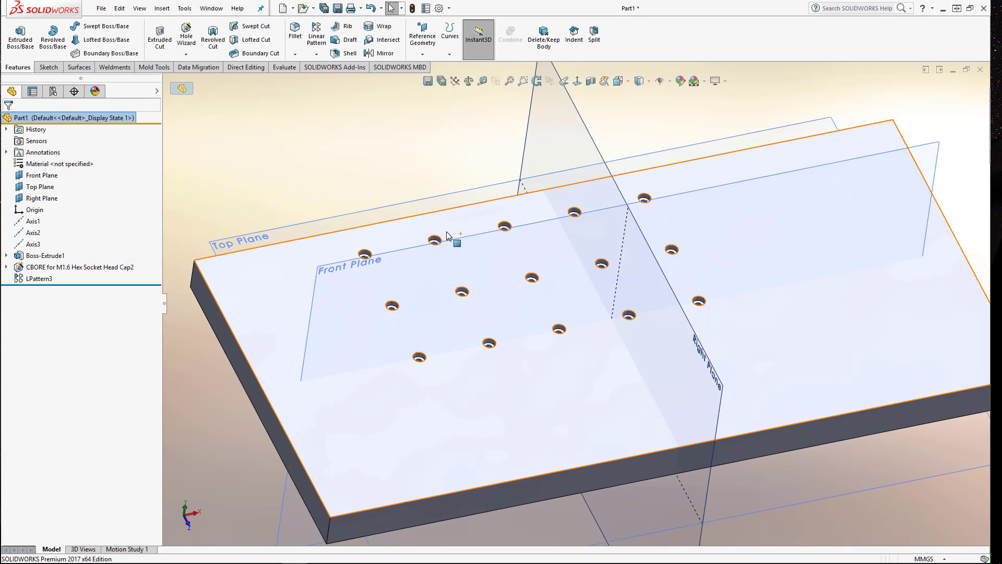
Step: Open the linear pattern of counterbore holes for editing and activate its Instances to Skip selection
click(419, 359)
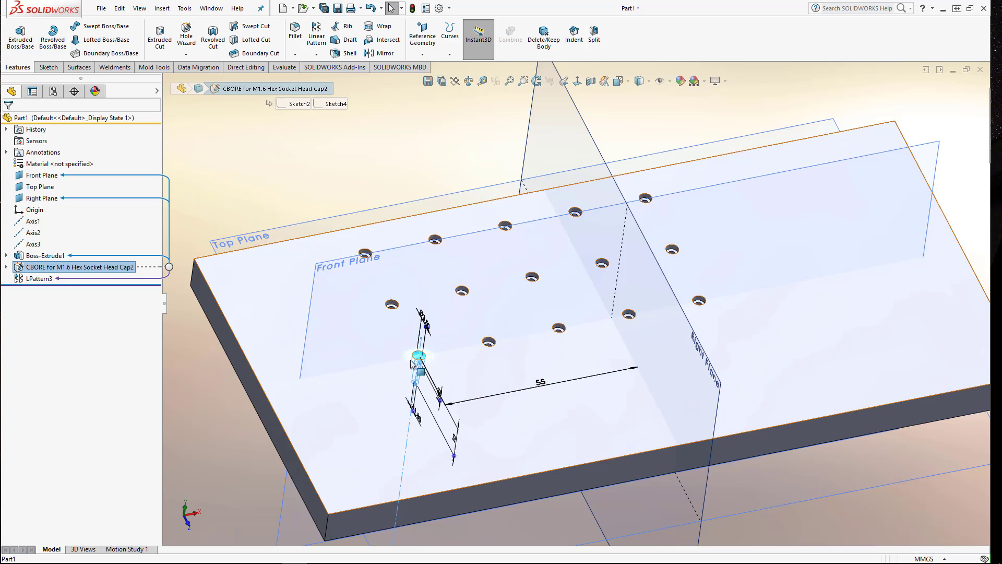
middle_drag(429, 368, 451, 365)
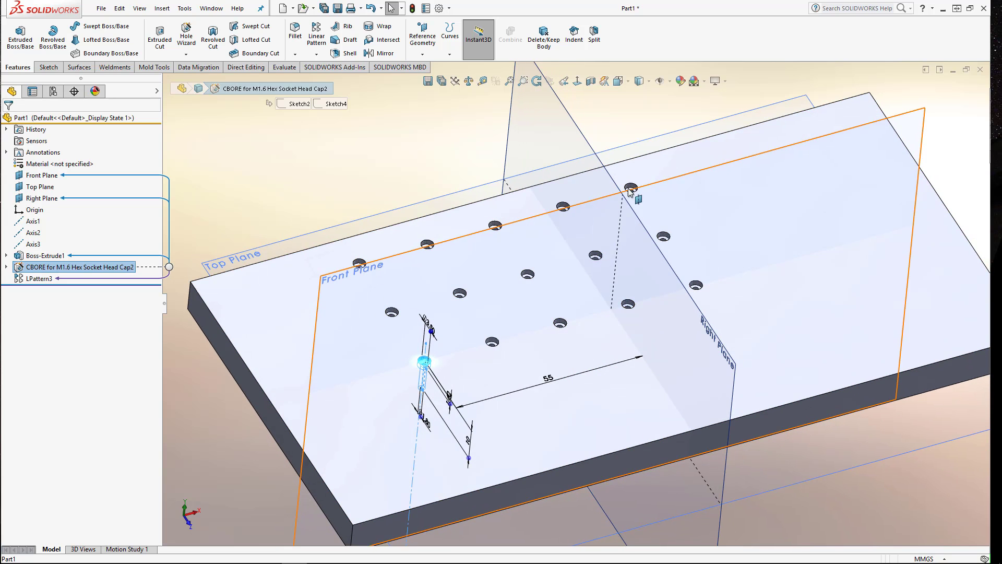
right_click(39, 267)
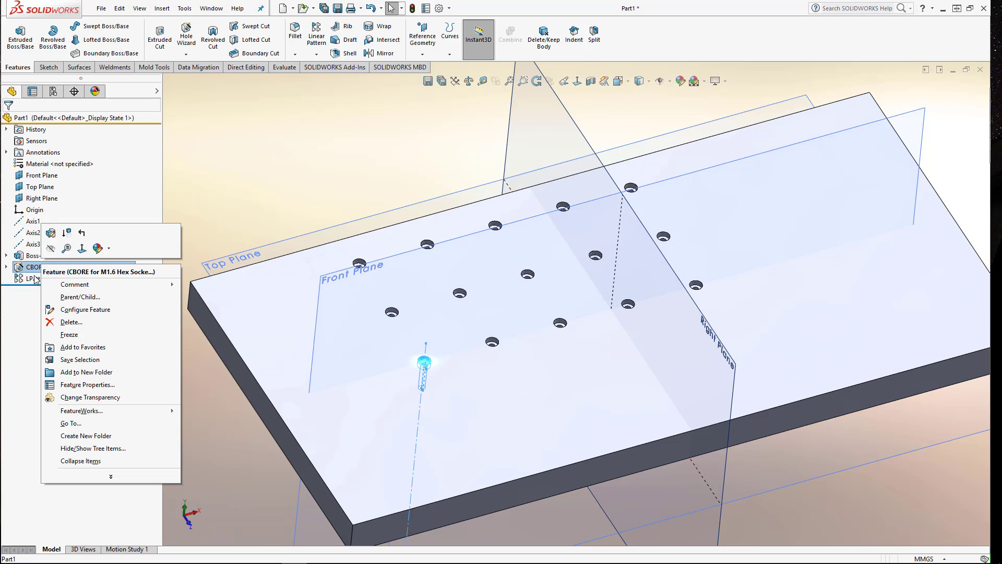
right_click(35, 280)
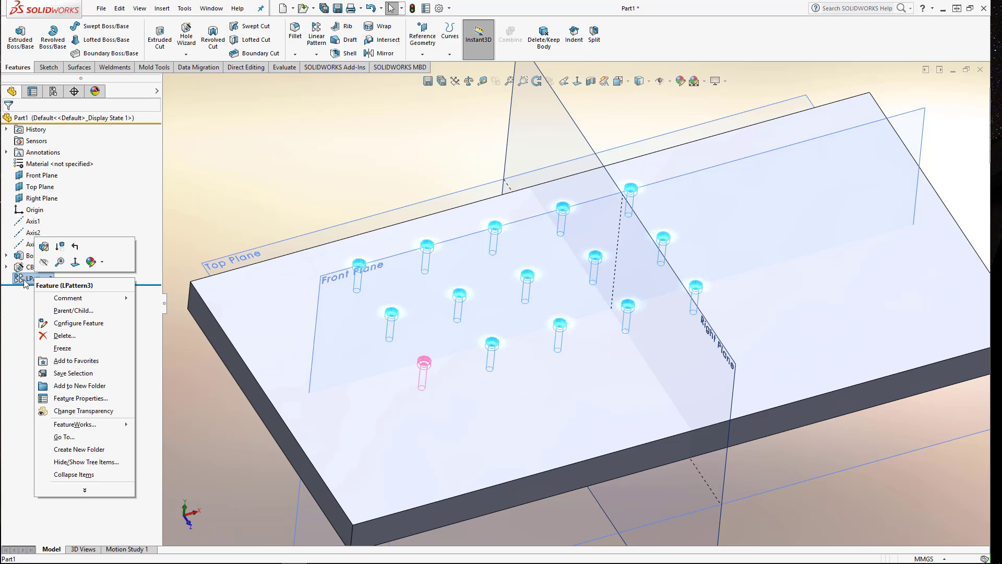
right_click(24, 279)
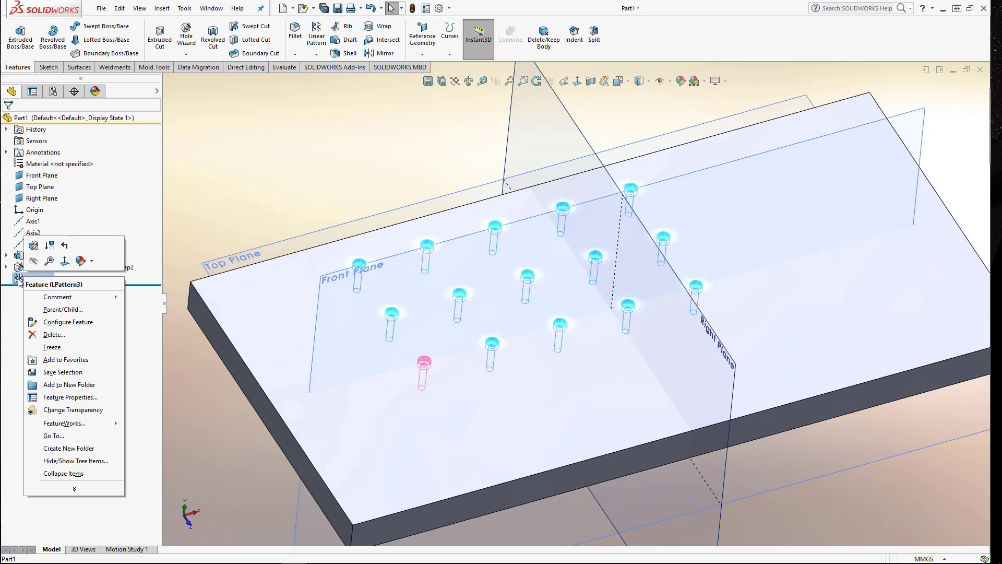
click(35, 247)
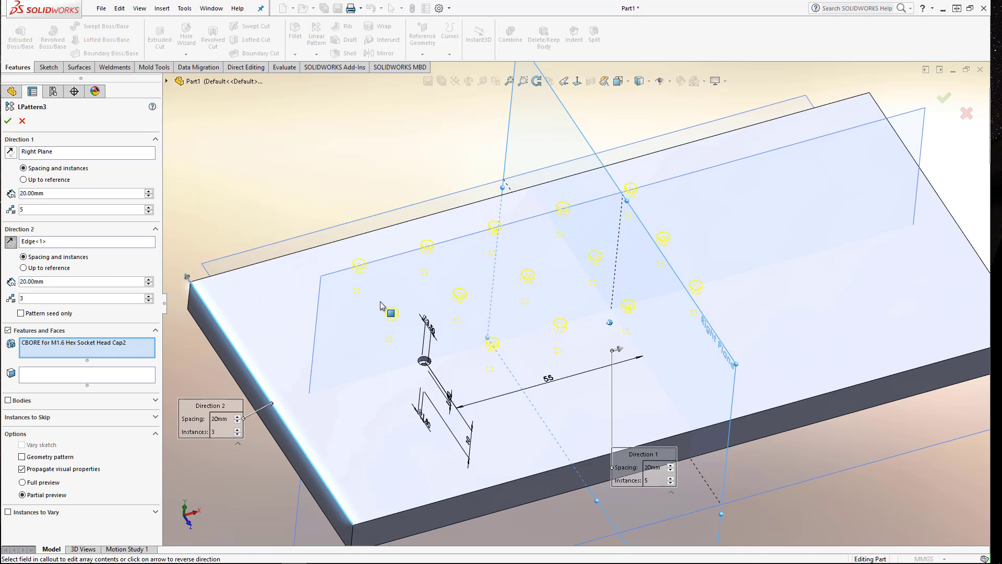
middle_drag(378, 305, 258, 243)
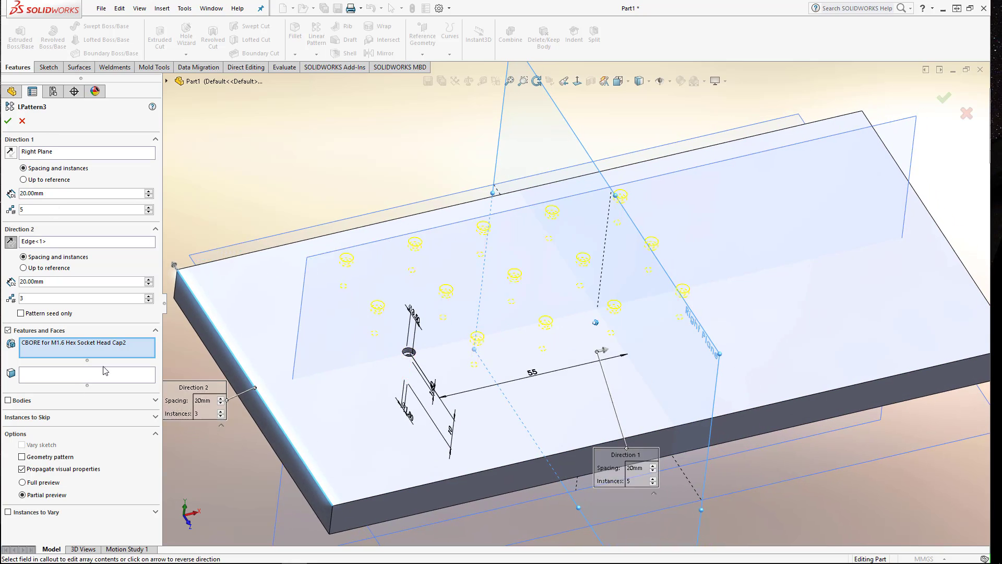
middle_drag(225, 351, 377, 360)
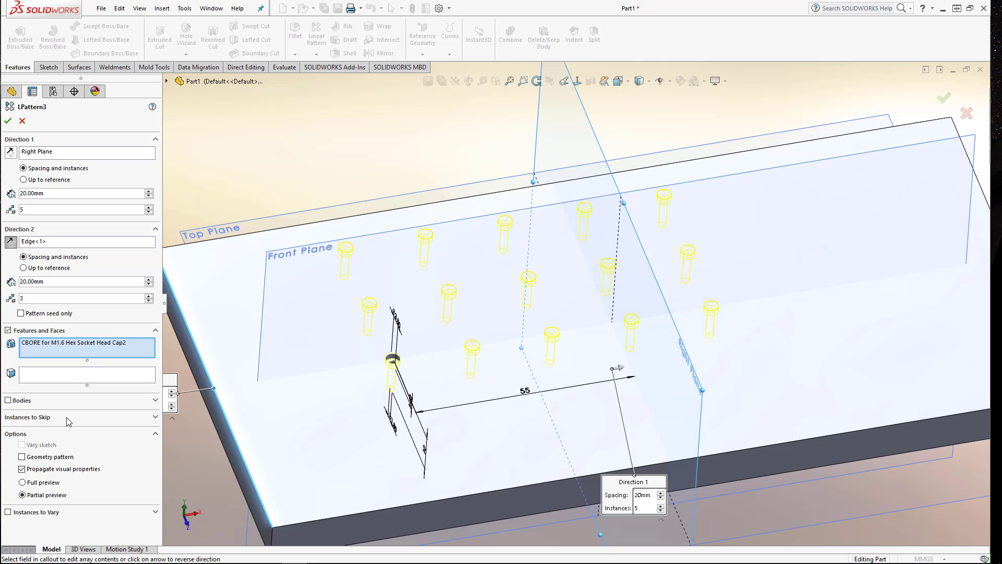
click(32, 421)
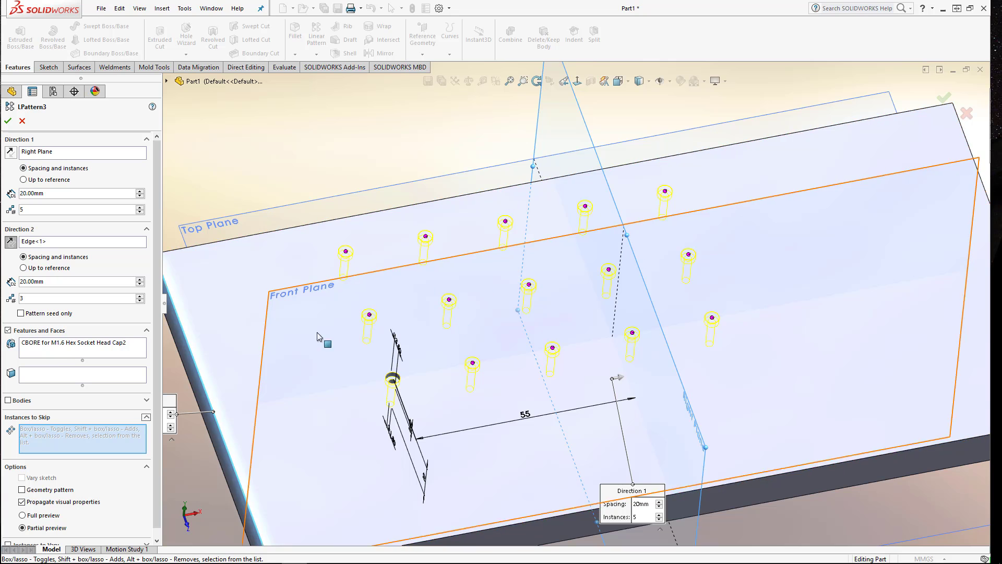
middle_drag(471, 340, 540, 315)
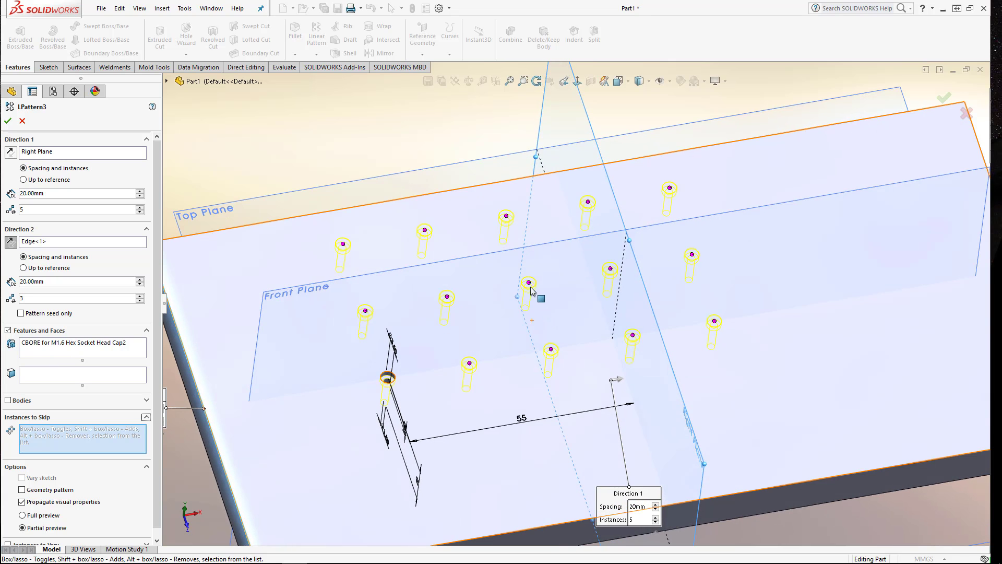
key(ctrl+5)
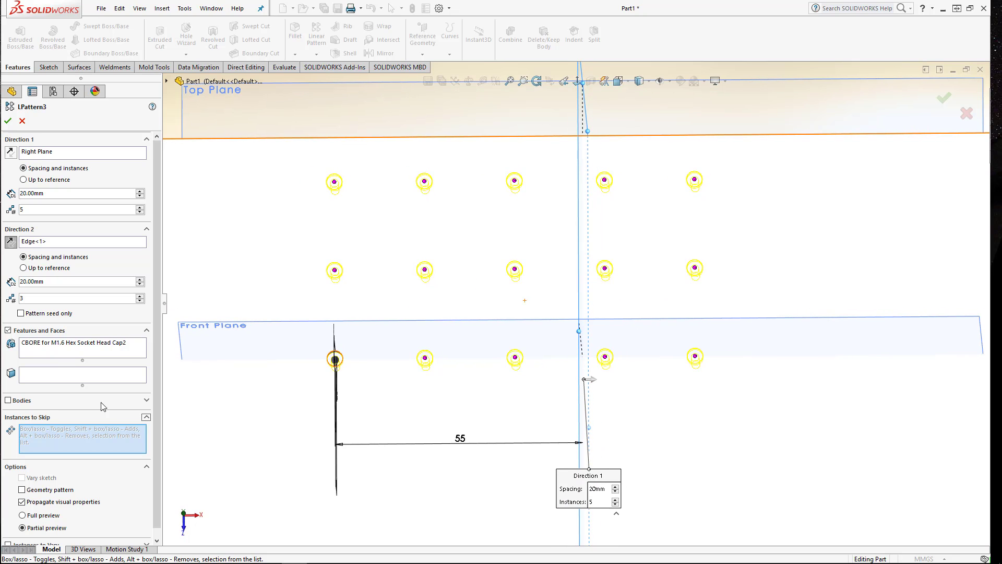
click(146, 417)
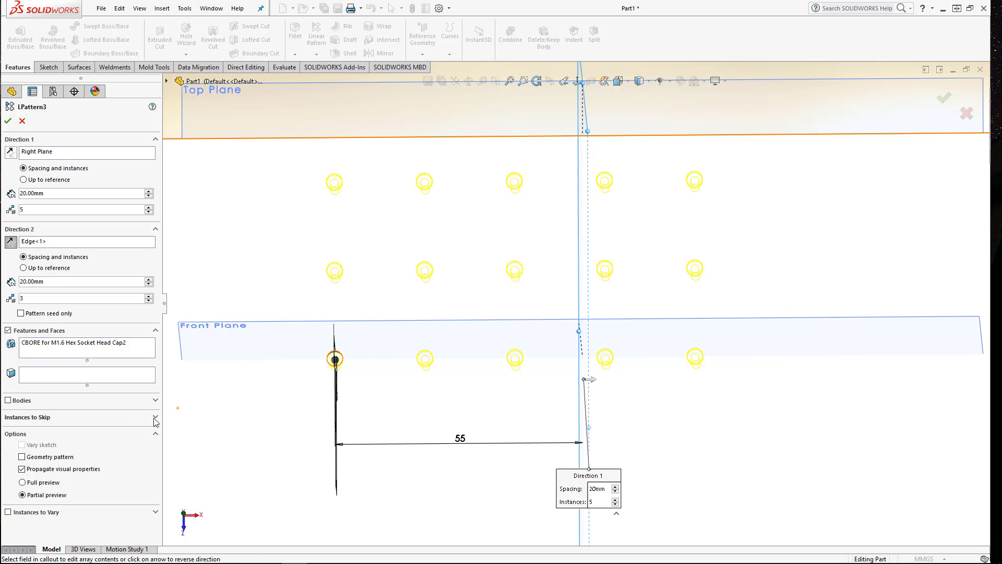
click(155, 417)
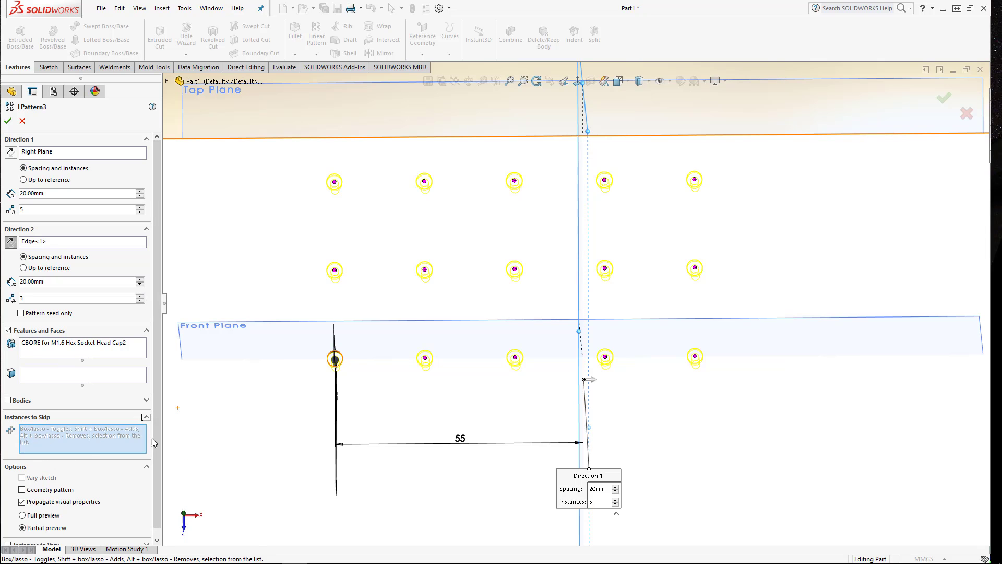
Step: Skip the three inner holes of the middle row, instances (3, 2), (2, 2) and (4, 2), and accept the pattern
middle_drag(574, 308, 505, 281)
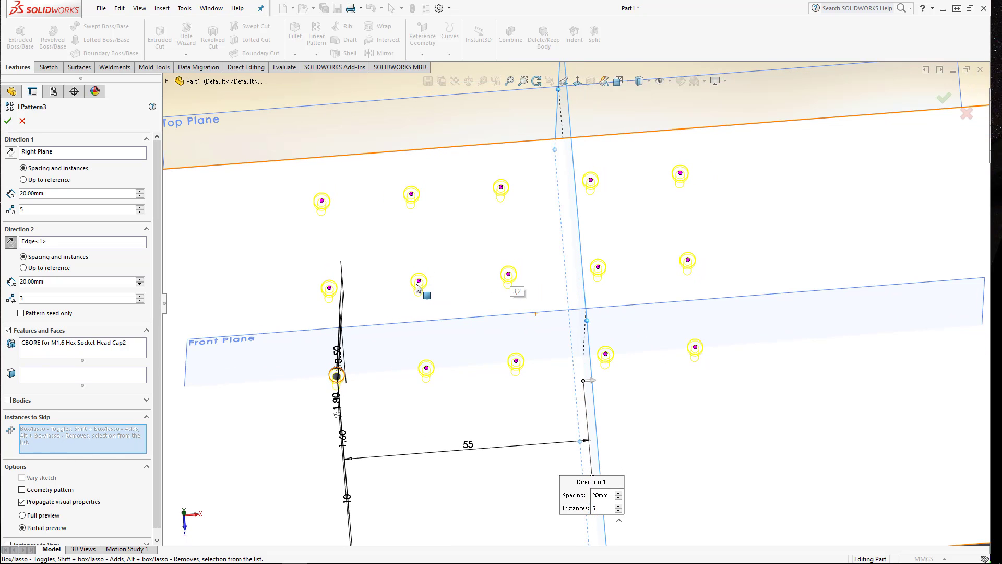
click(509, 276)
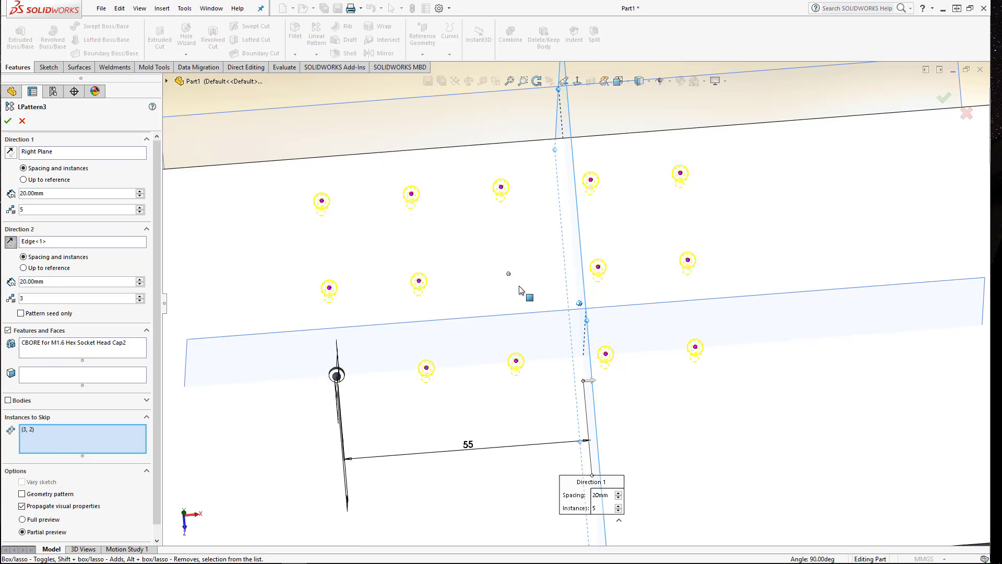
middle_drag(516, 284, 506, 270)
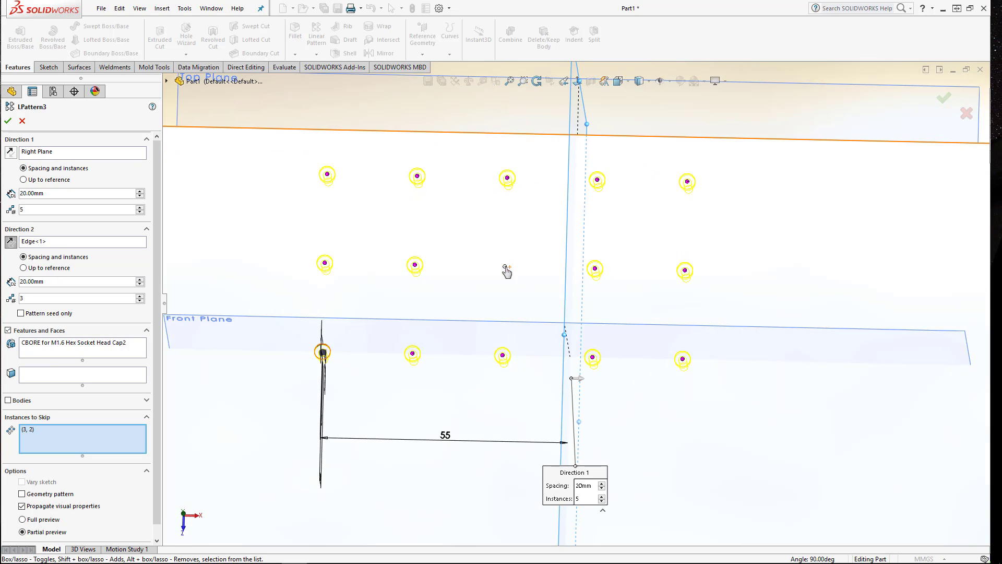
click(415, 265)
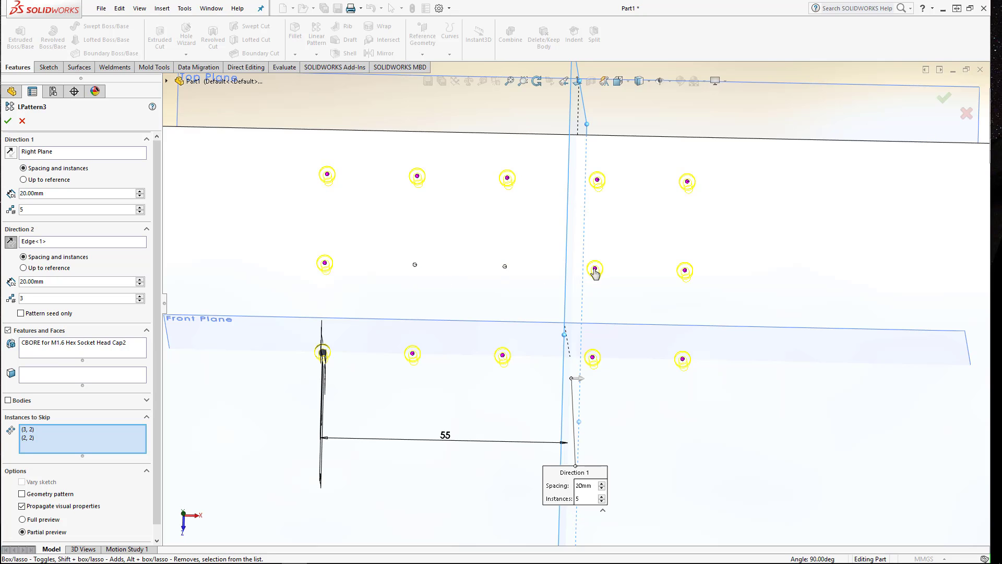
click(594, 271)
middle_drag(595, 272, 97, 188)
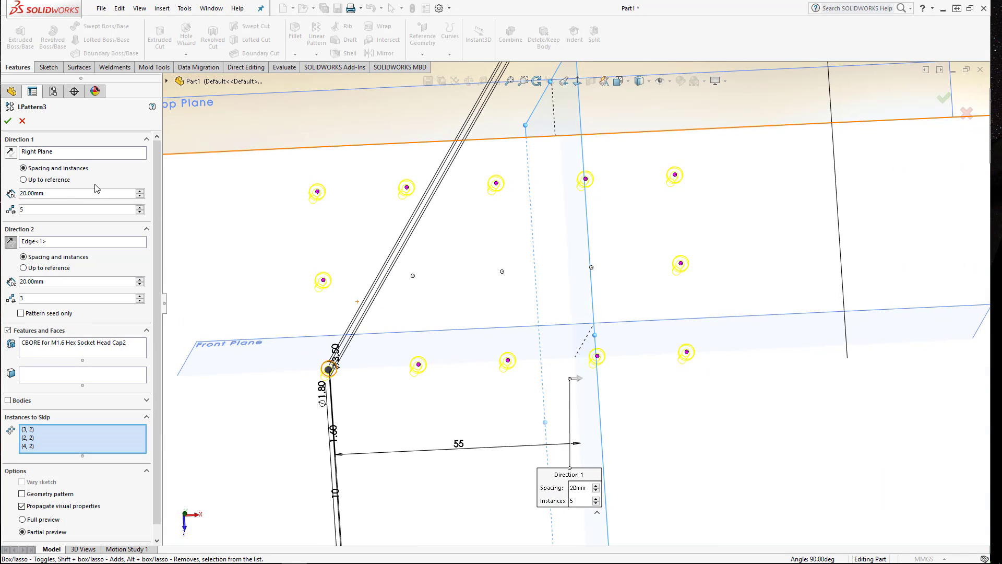
click(8, 119)
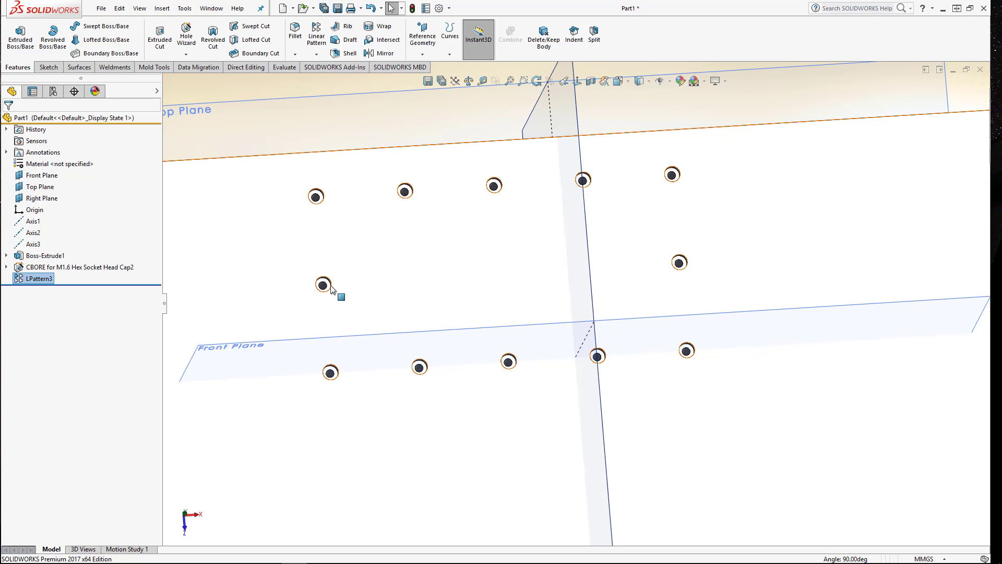
Step: Stretch the linear pattern's first-direction spacing to about 21.24 mm directly on the model
click(32, 276)
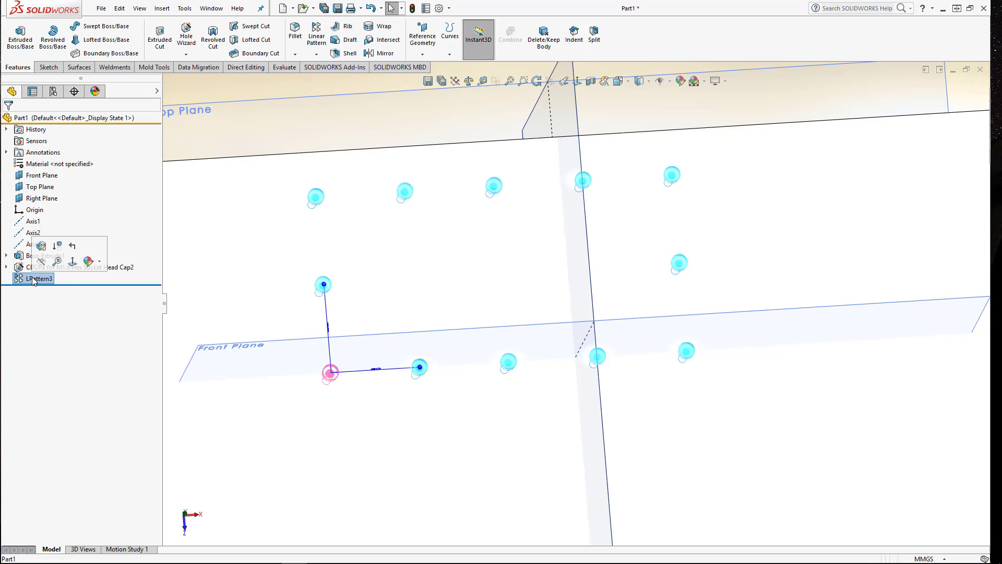
middle_drag(420, 405, 371, 376)
mouse_move(421, 366)
mouse_down()
mouse_move(441, 361)
mouse_move(433, 351)
mouse_move(422, 363)
mouse_up()
click(420, 361)
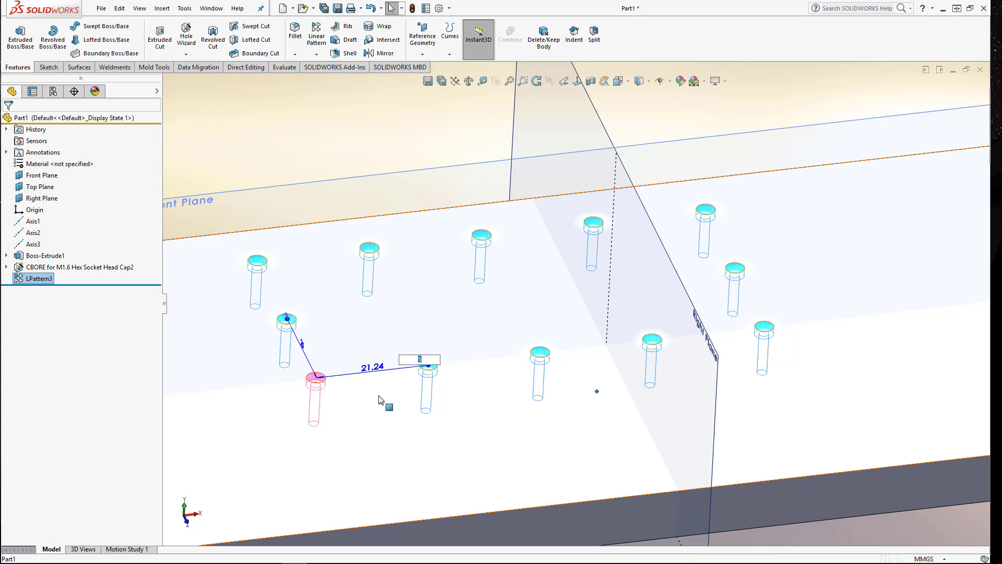
Step: Set the linear pattern's first-direction spacing dimension to 20 mm
double_click(369, 369)
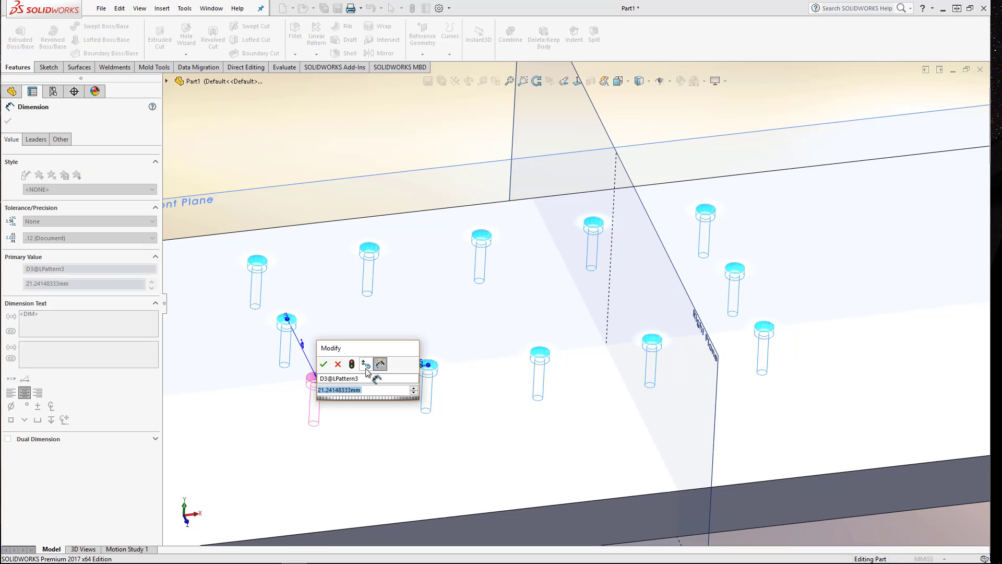
text(20)
key(Return)
key(Escape)
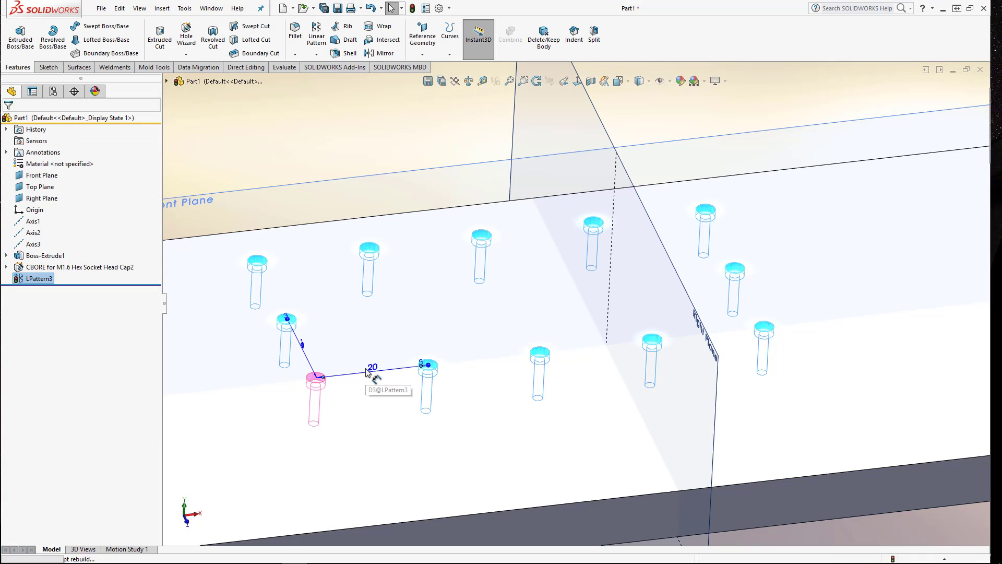
click(316, 377)
click(419, 365)
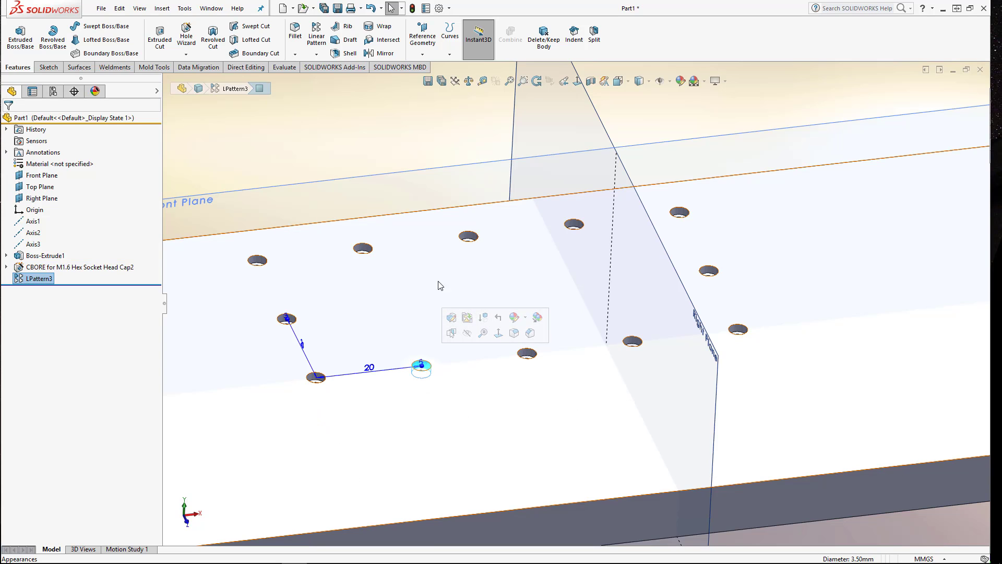
Step: Try clearing all skipped instances from the linear pattern of counterbore holes
middle_drag(435, 341, 490, 349)
middle_drag(340, 408, 649, 284)
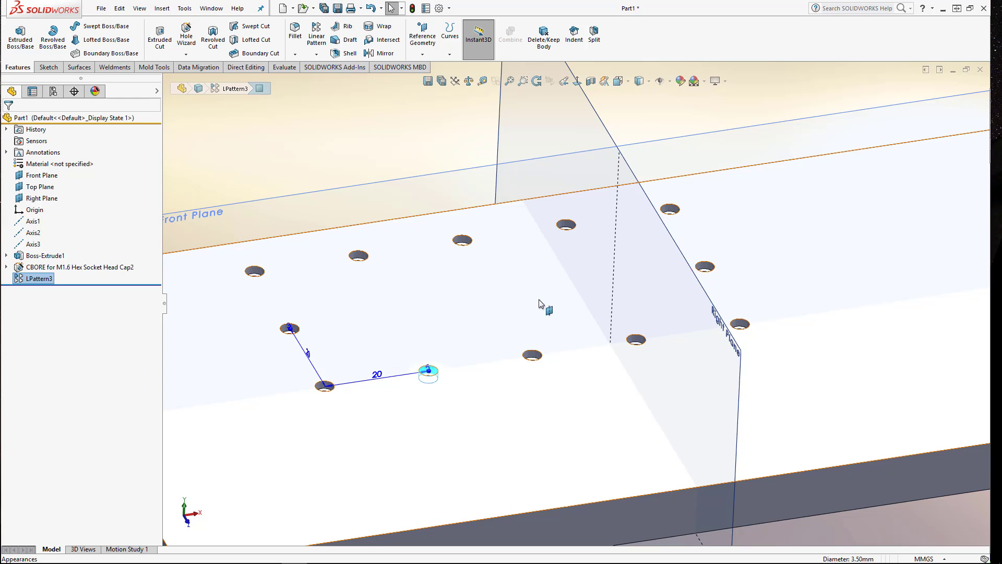
middle_drag(465, 317, 438, 311)
right_click(32, 279)
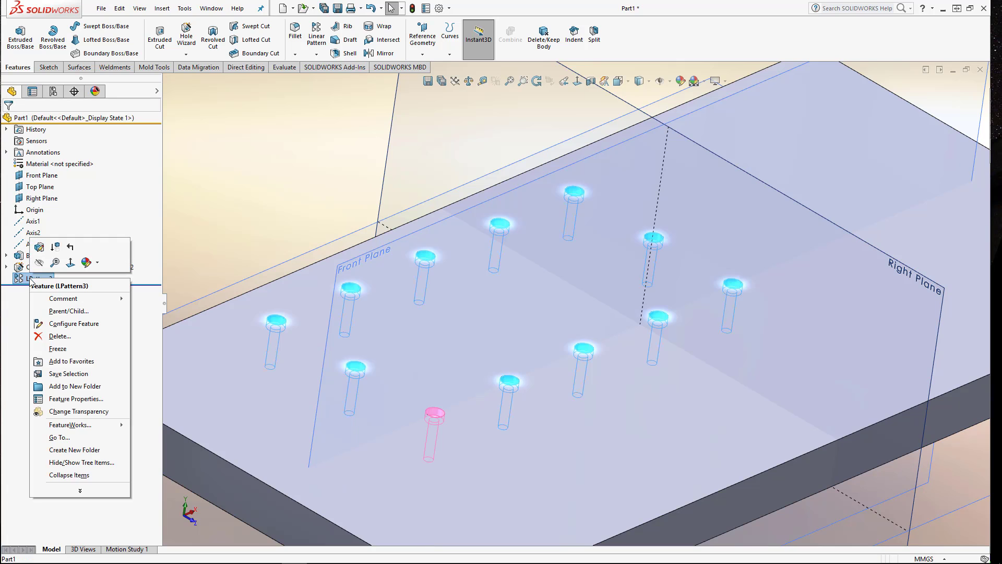
click(39, 246)
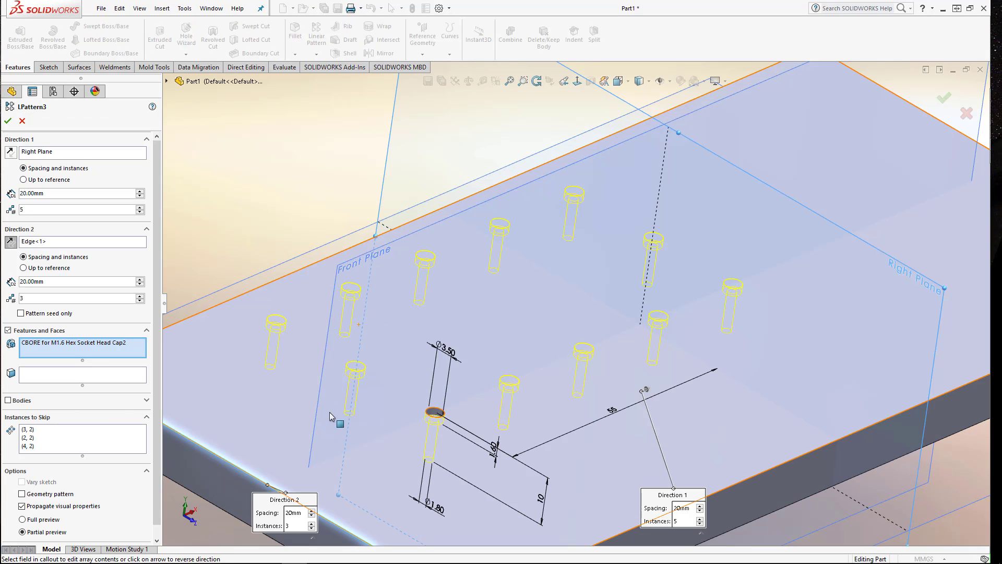
scroll(402, 417, up, 3)
click(70, 436)
right_click(69, 436)
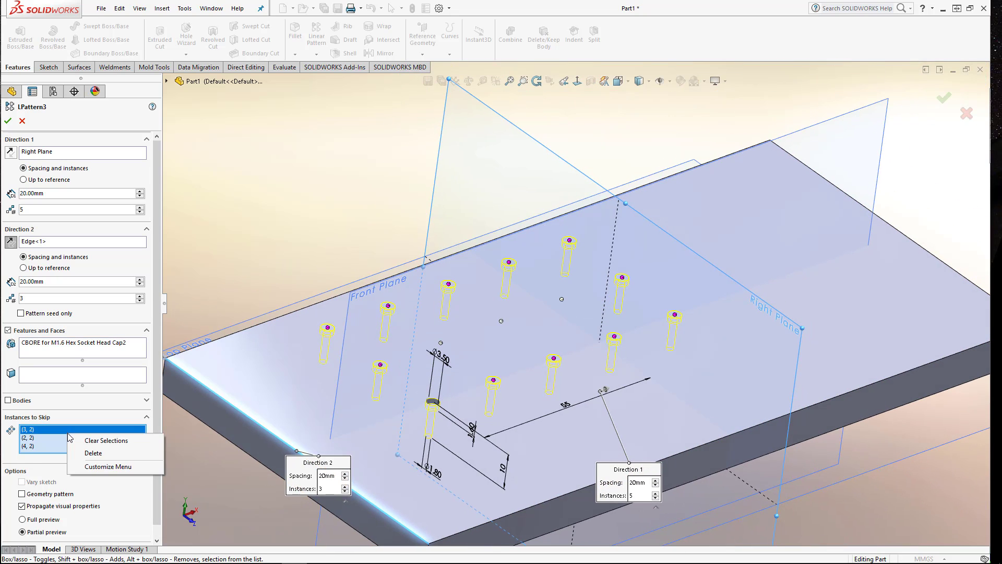
click(107, 440)
scroll(334, 414, up, 3)
middle_drag(317, 418, 281, 412)
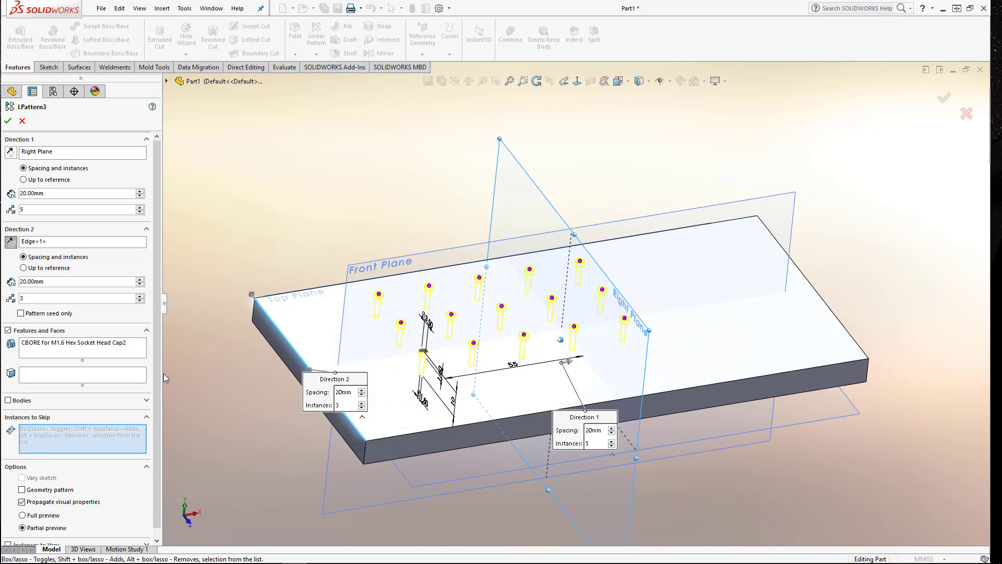
click(23, 121)
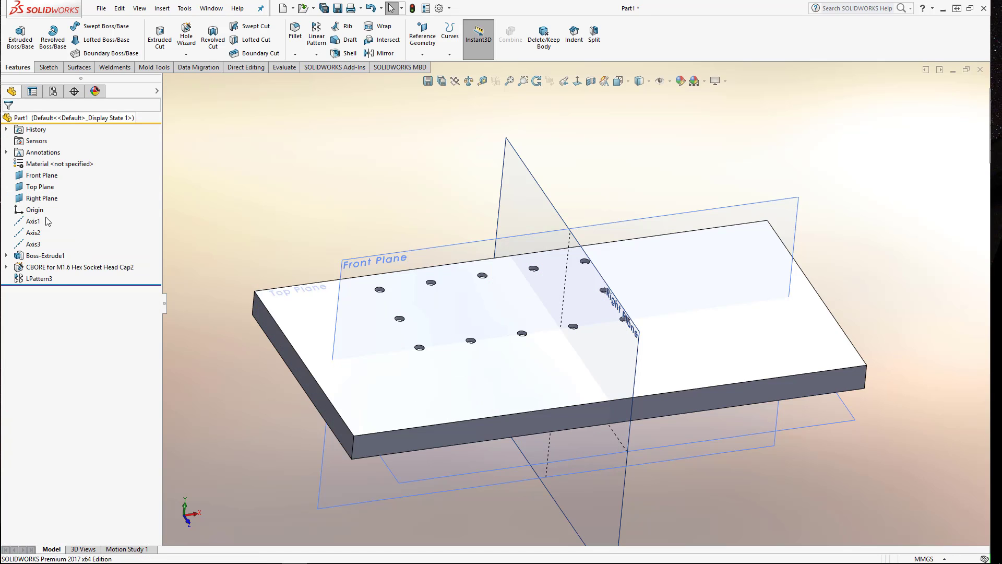
Step: Delete the linear pattern feature, keeping only the original counterbore hole in the plate
right_click(40, 279)
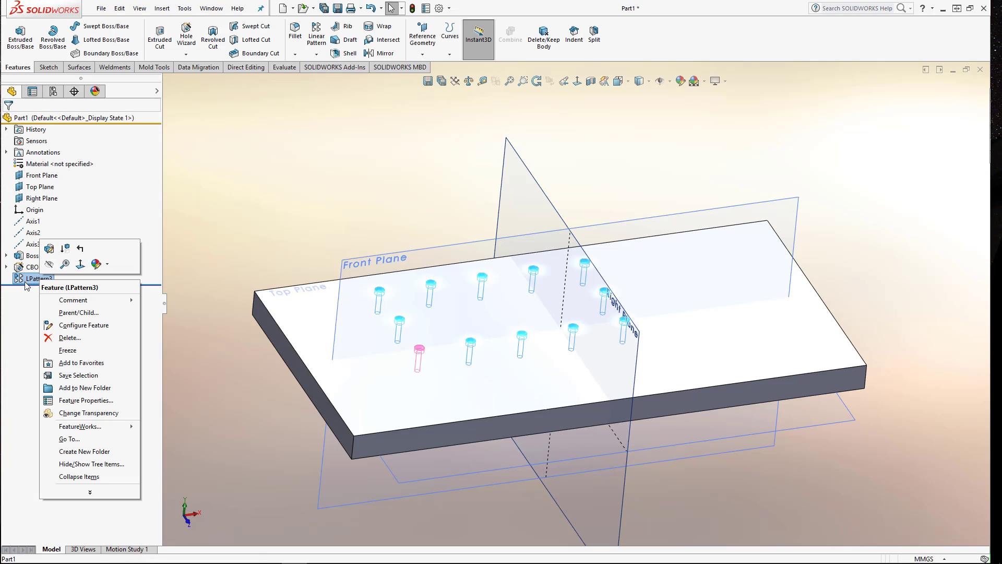
right_click(29, 279)
click(70, 337)
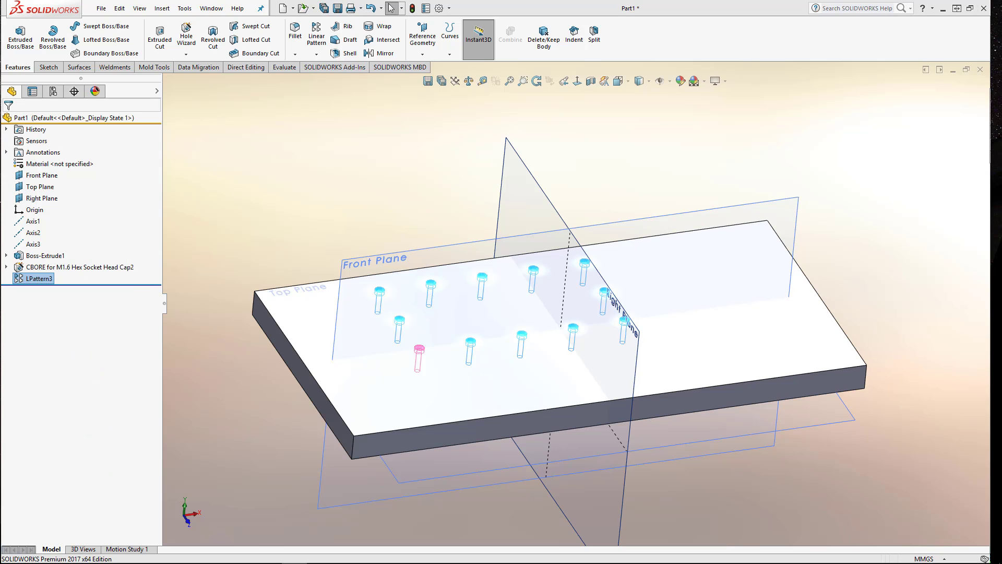
click(424, 189)
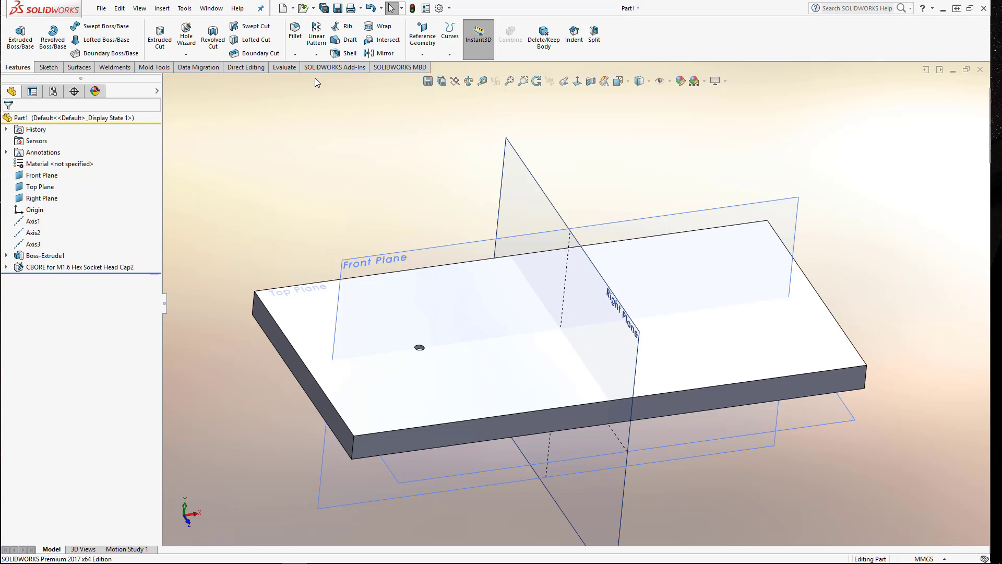
Step: Start a circular pattern and choose Axis1 as its Direction 1 rotation axis
click(320, 55)
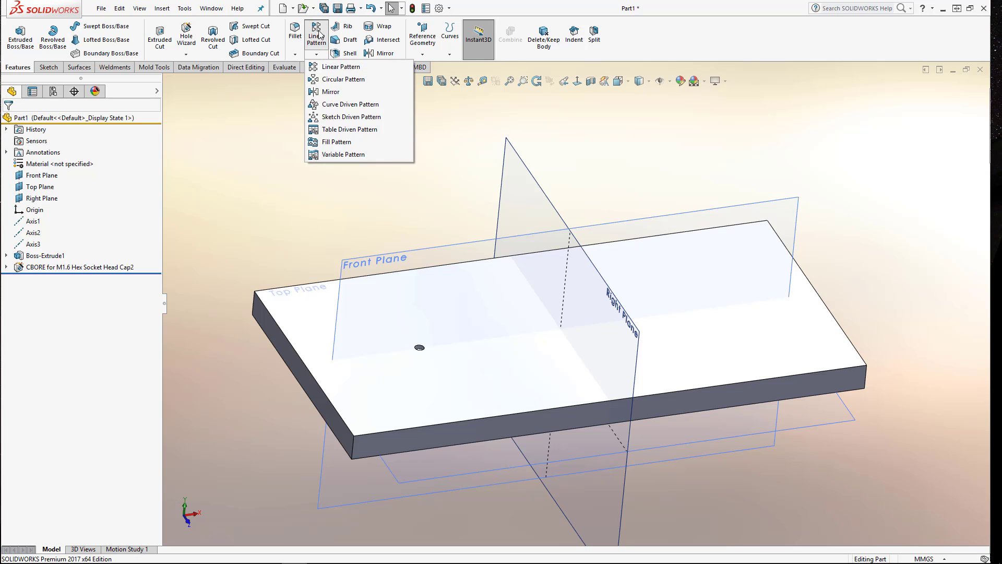
click(330, 80)
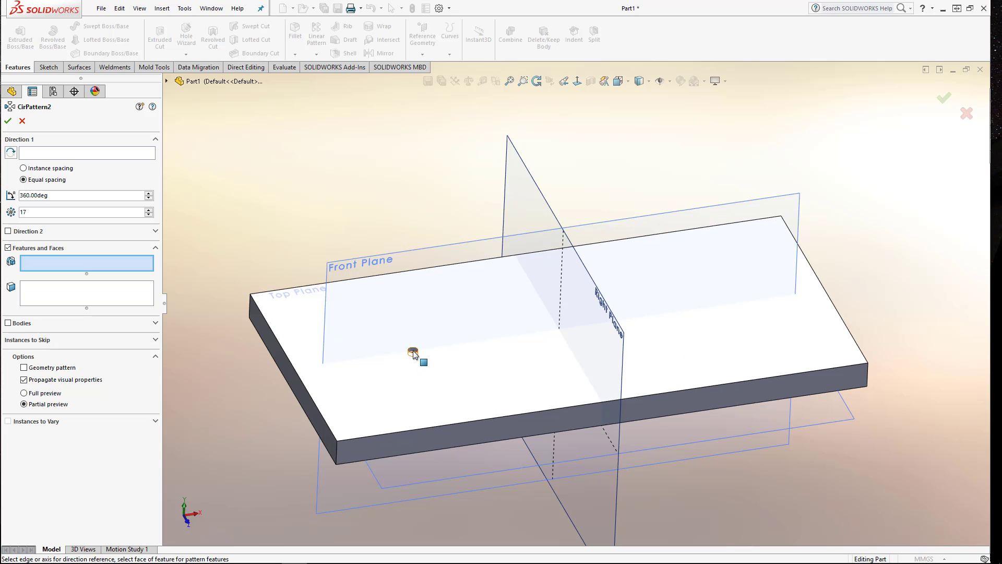
middle_drag(619, 334, 470, 342)
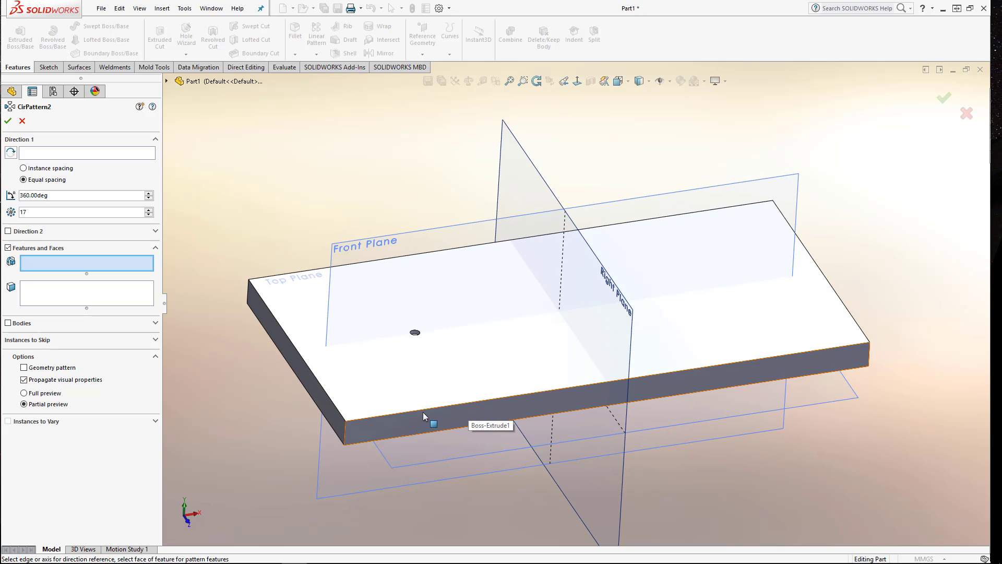
click(93, 154)
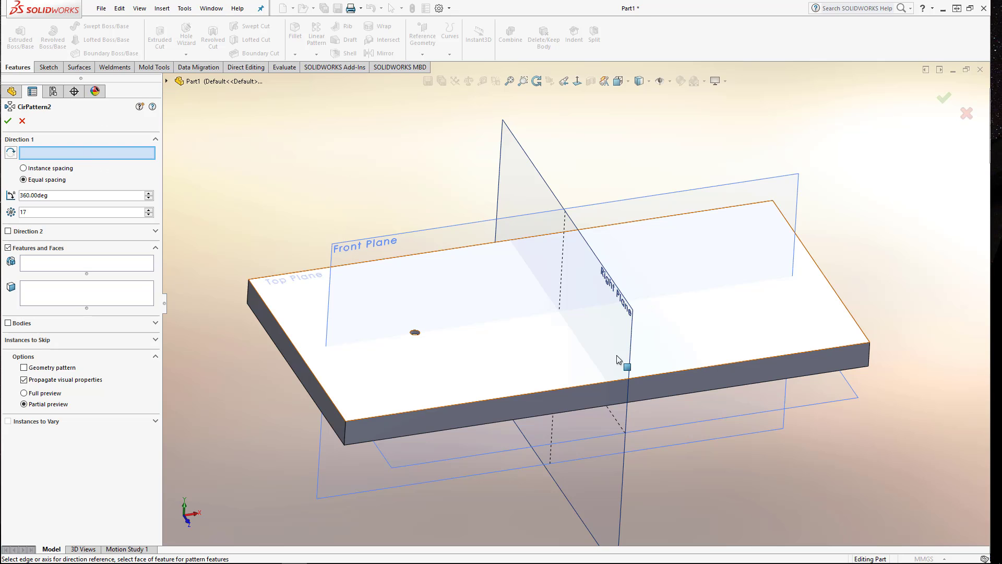
click(166, 80)
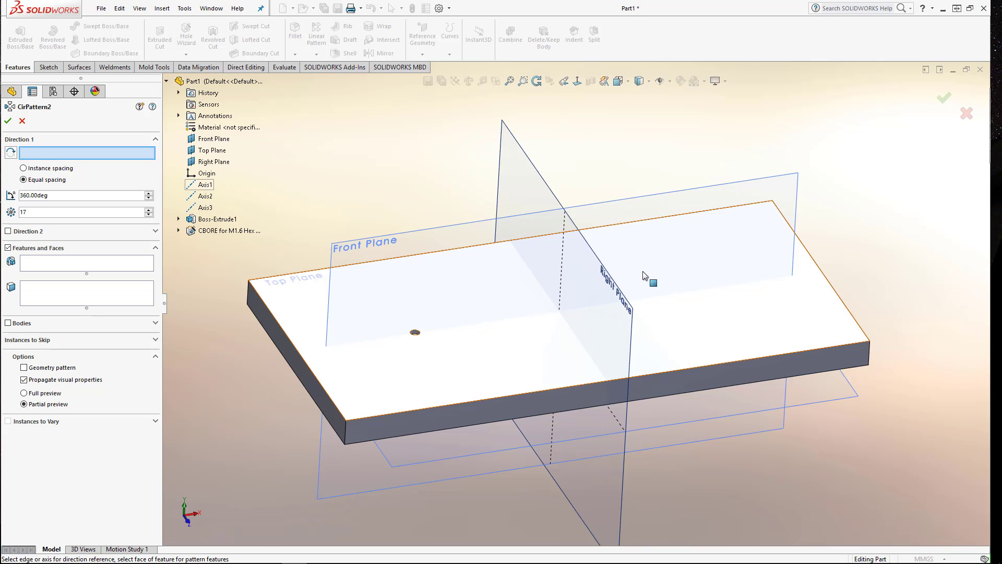
click(198, 186)
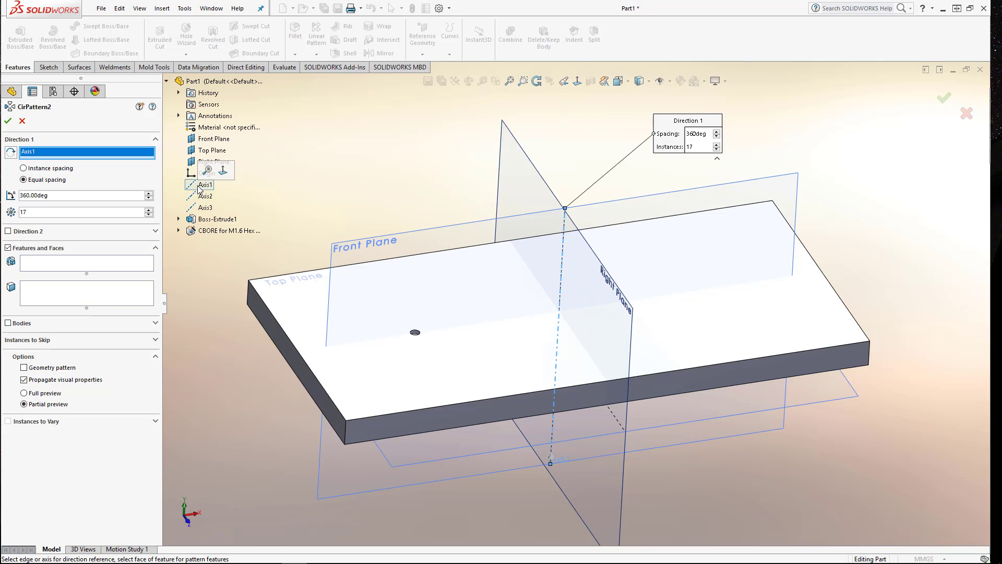
Step: Pattern the counterbore hole around the axis with equal spacing over 360 degrees and 17 instances, and accept the circular pattern
middle_drag(611, 346, 600, 339)
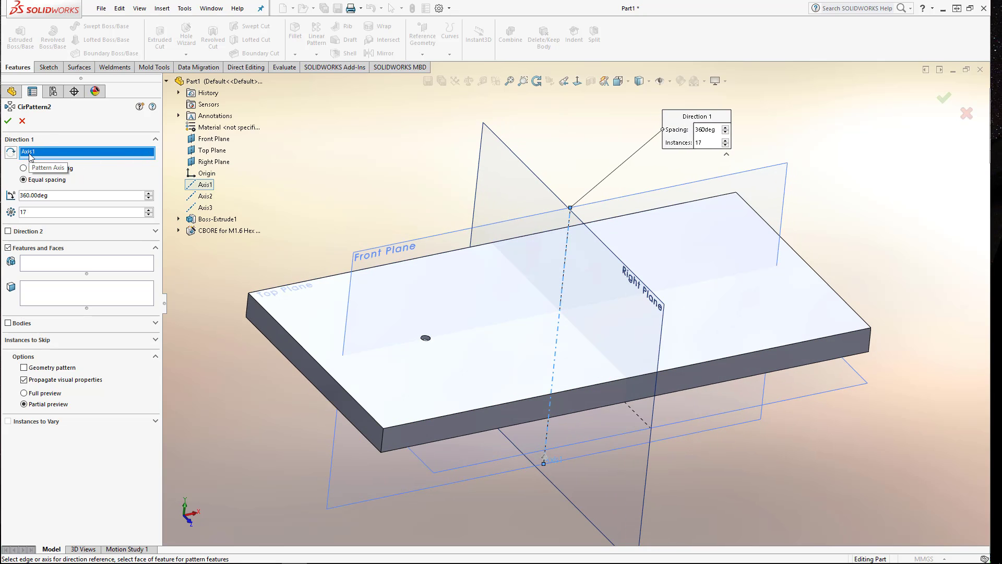
click(43, 264)
scroll(436, 340, down, 3)
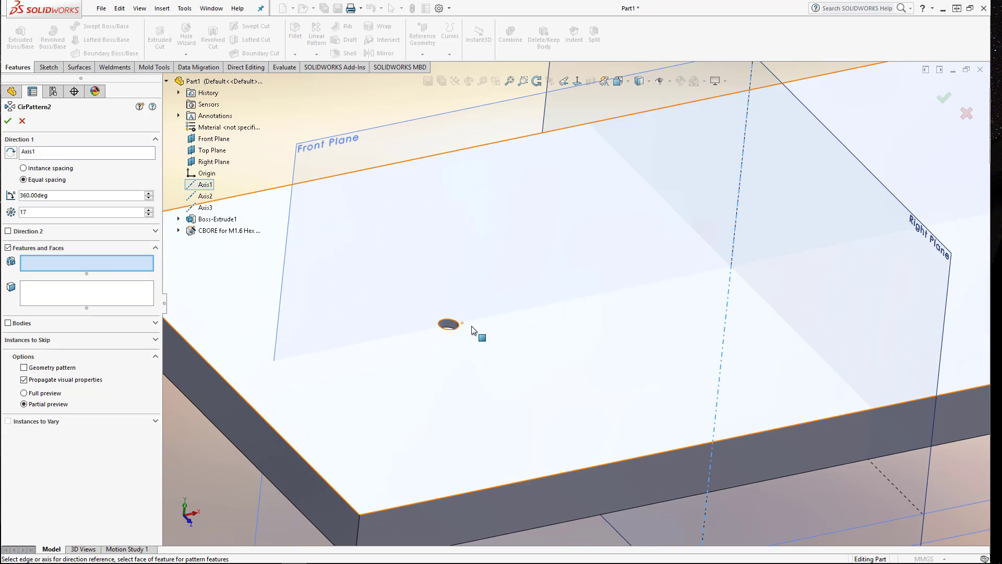
click(448, 324)
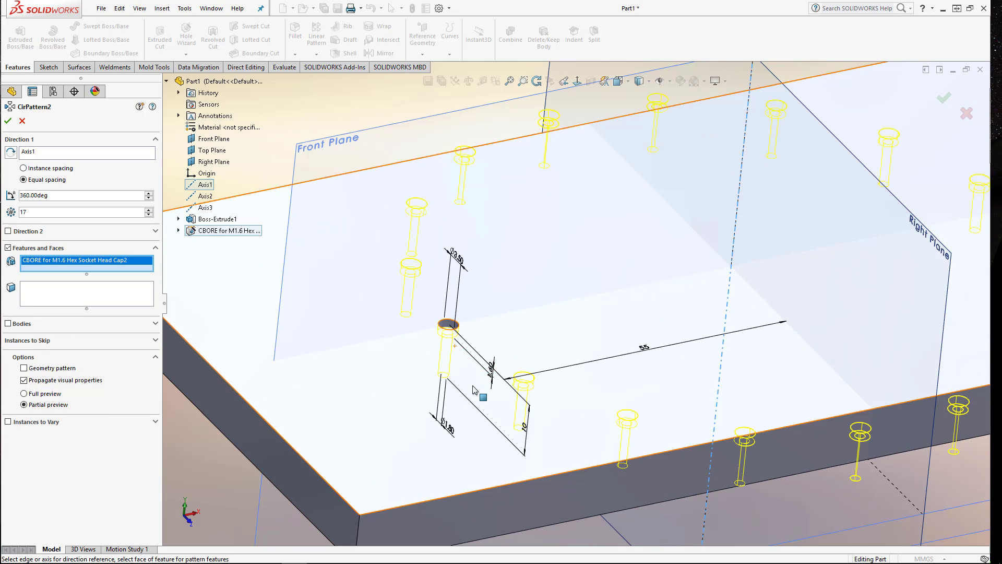
scroll(537, 313, up, 5)
middle_drag(577, 364, 559, 372)
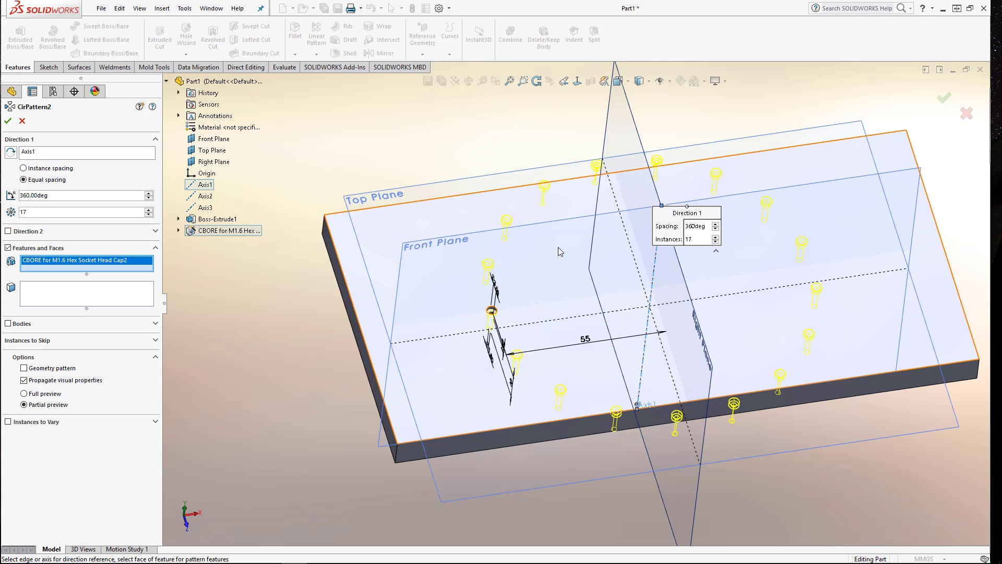
middle_drag(643, 324, 622, 327)
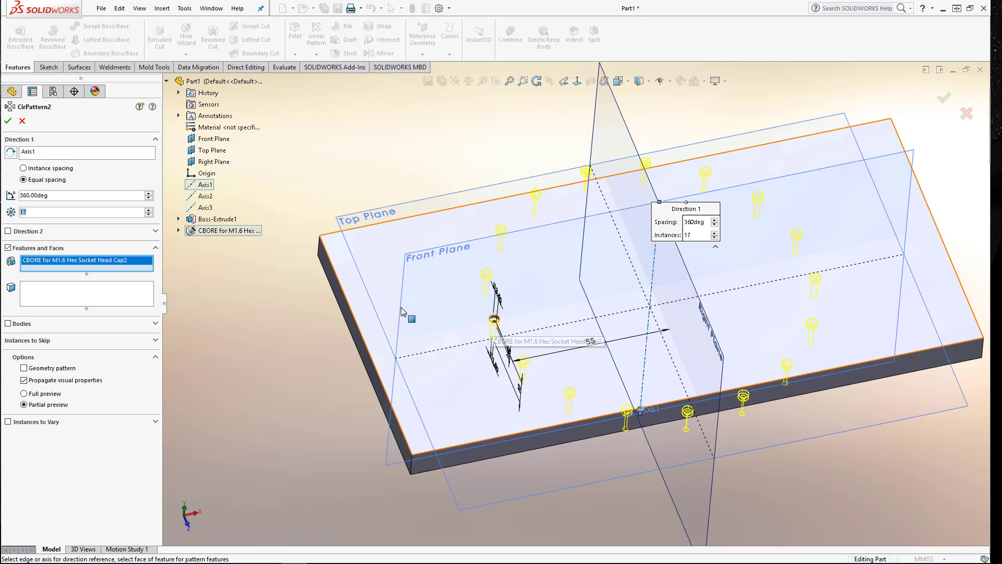
click(23, 181)
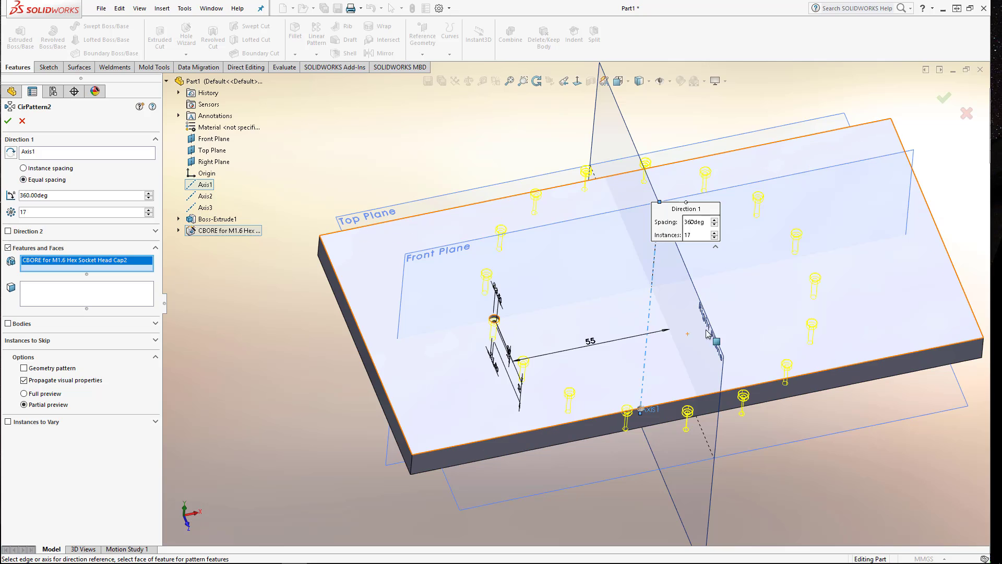
click(8, 121)
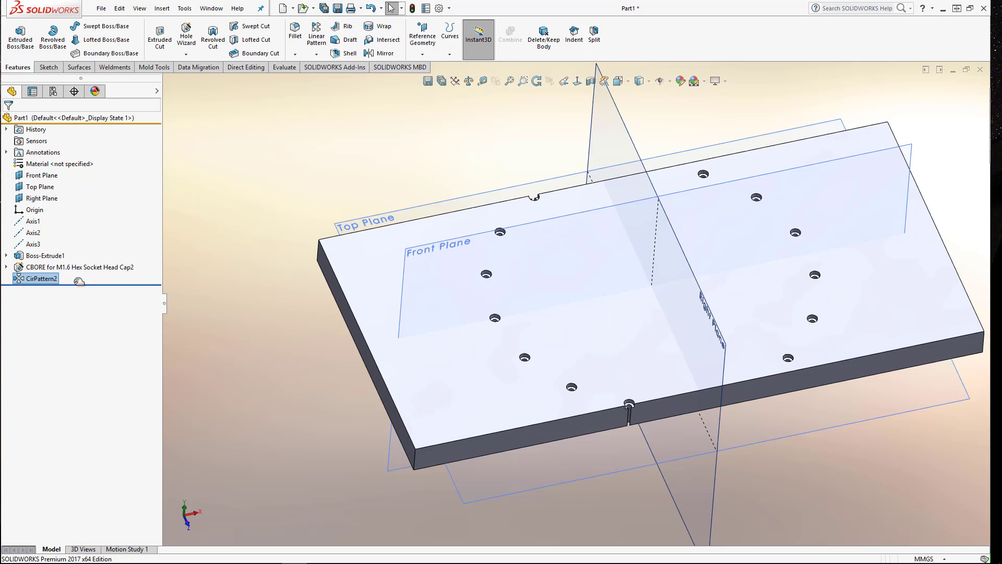
Step: Set the original counterbore hole's distance from the Right Plane to 30 mm and update the pattern
click(495, 316)
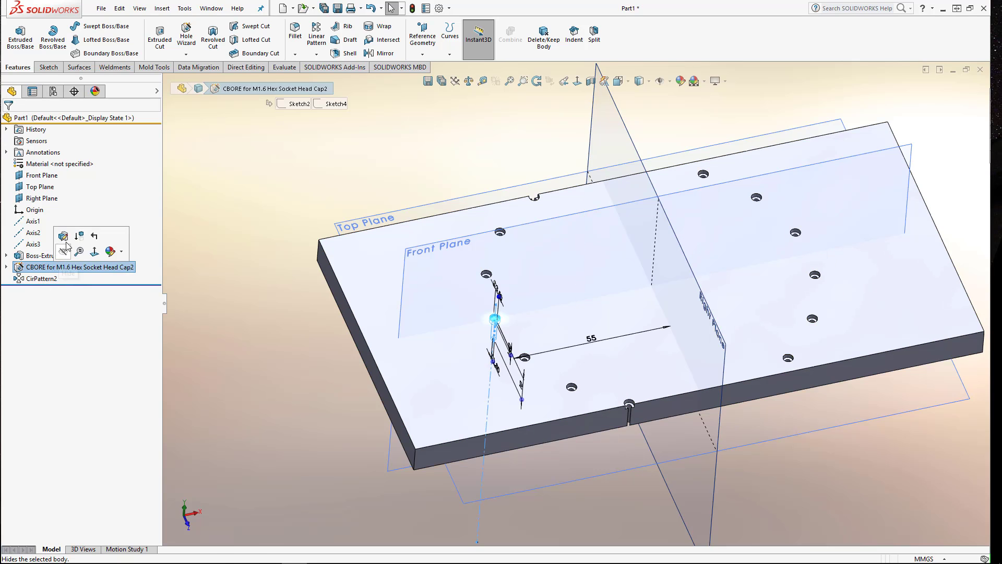
double_click(591, 339)
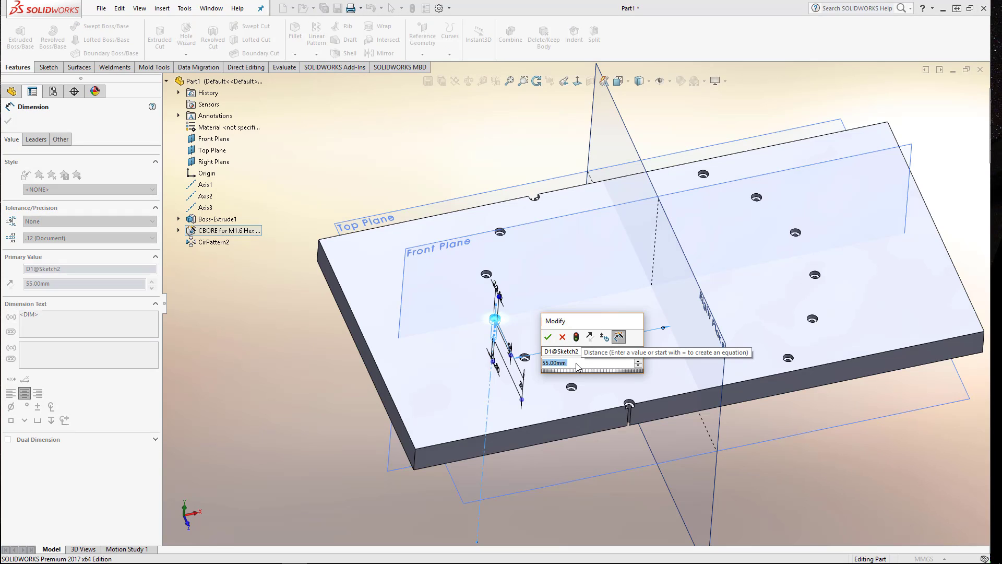
text(30)
key(Return)
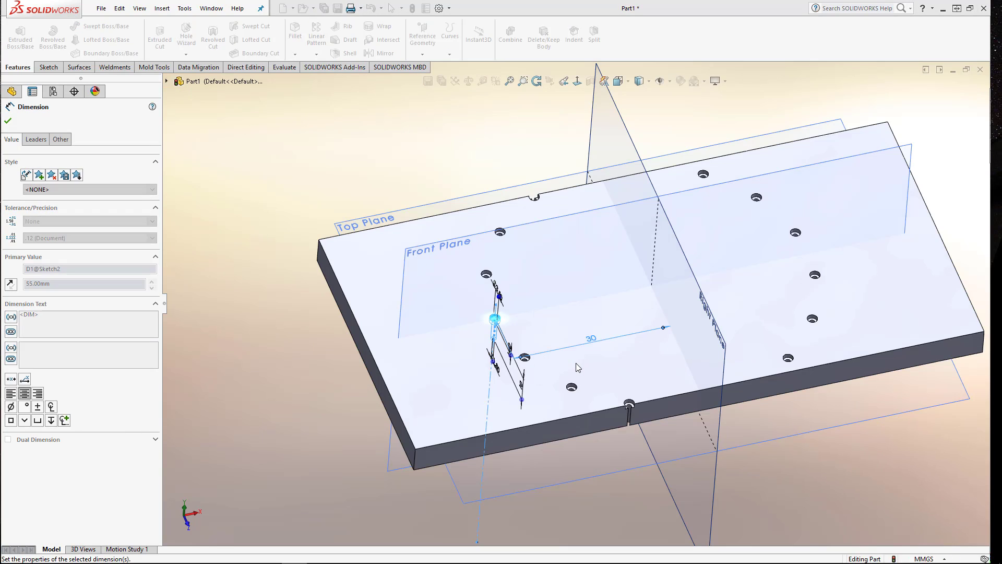
click(500, 180)
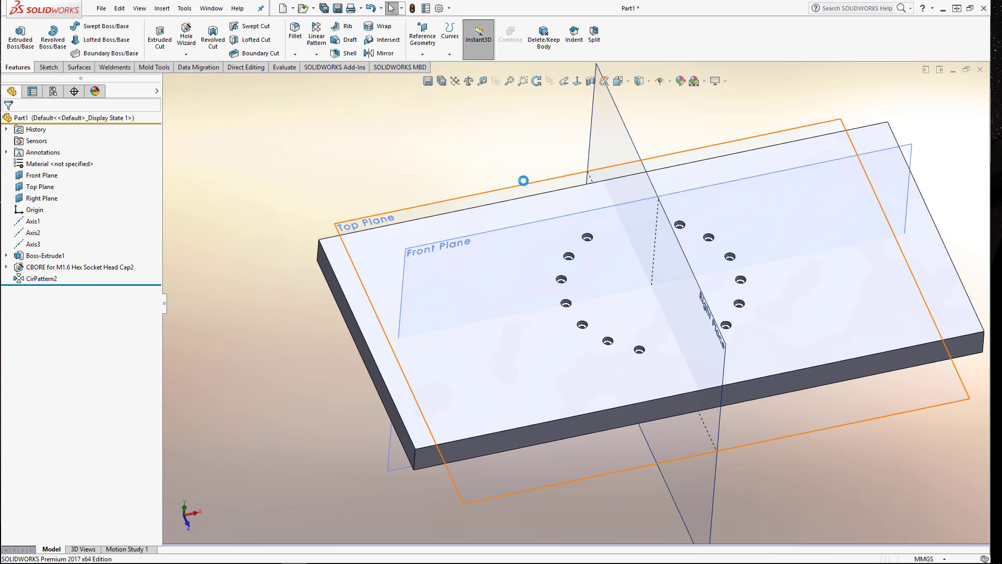
Step: Open the circular pattern for editing and clear all of its Instances to Skip
scroll(590, 367, down, 3)
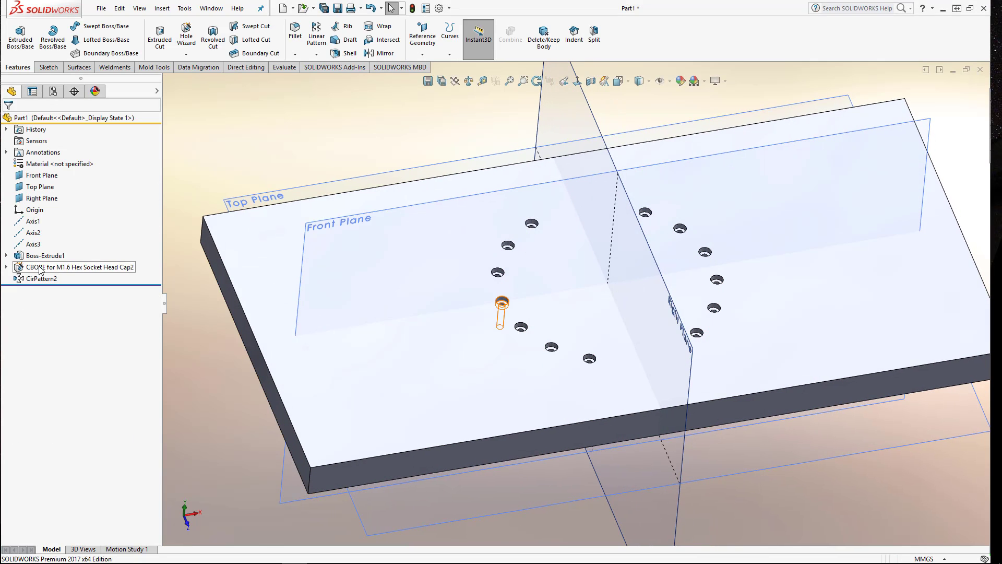
click(40, 268)
click(41, 278)
right_click(41, 278)
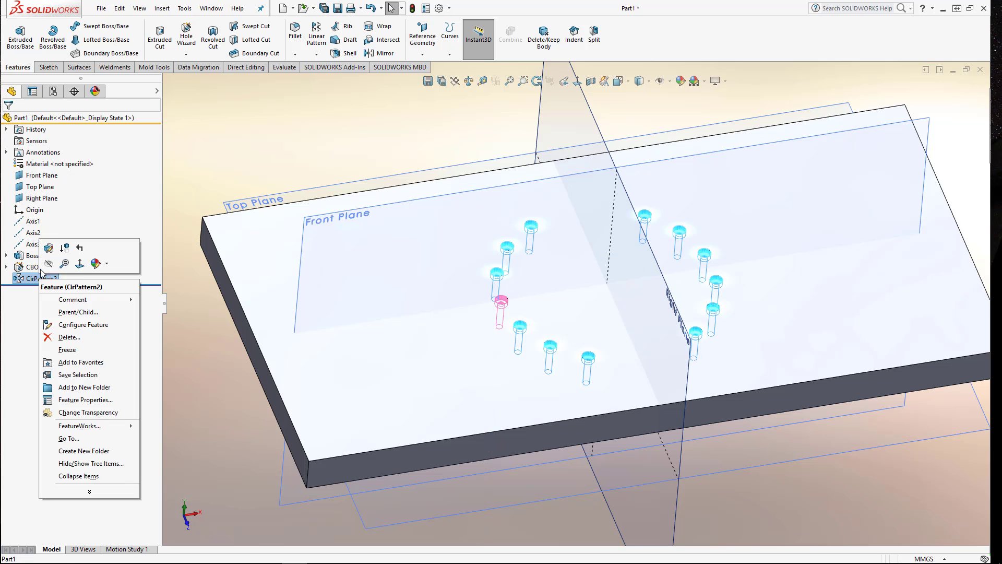
click(49, 249)
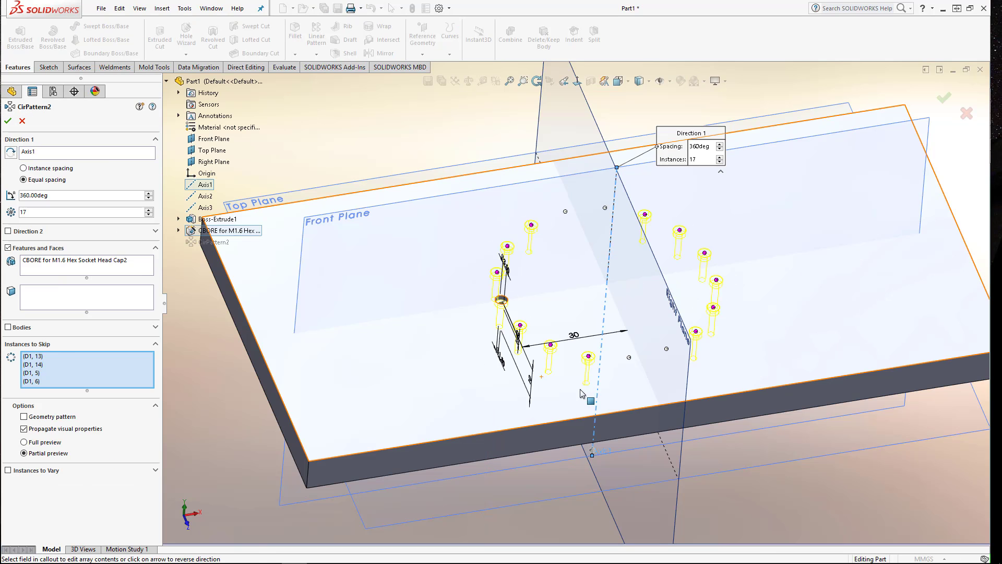
right_click(69, 367)
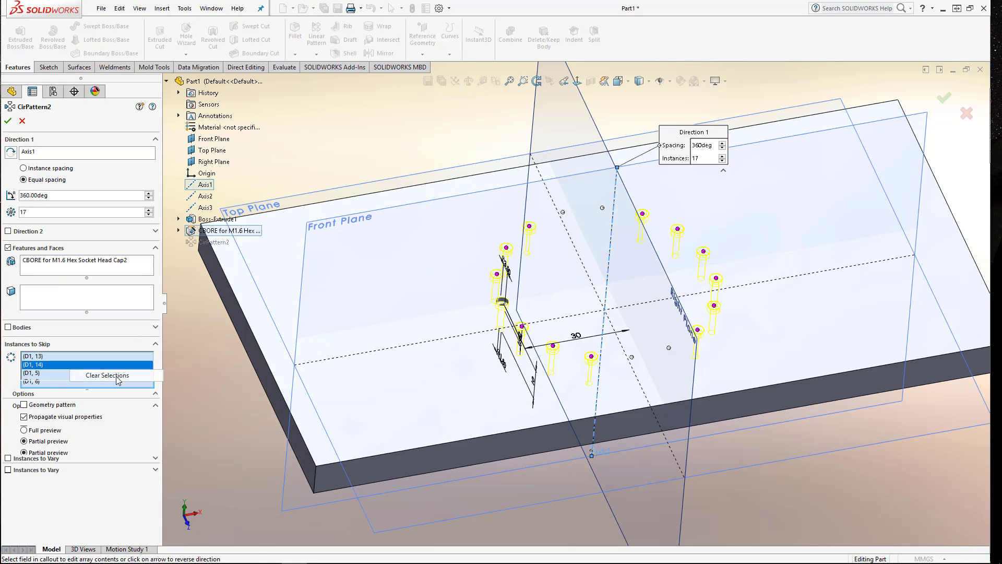
middle_drag(766, 404, 616, 351)
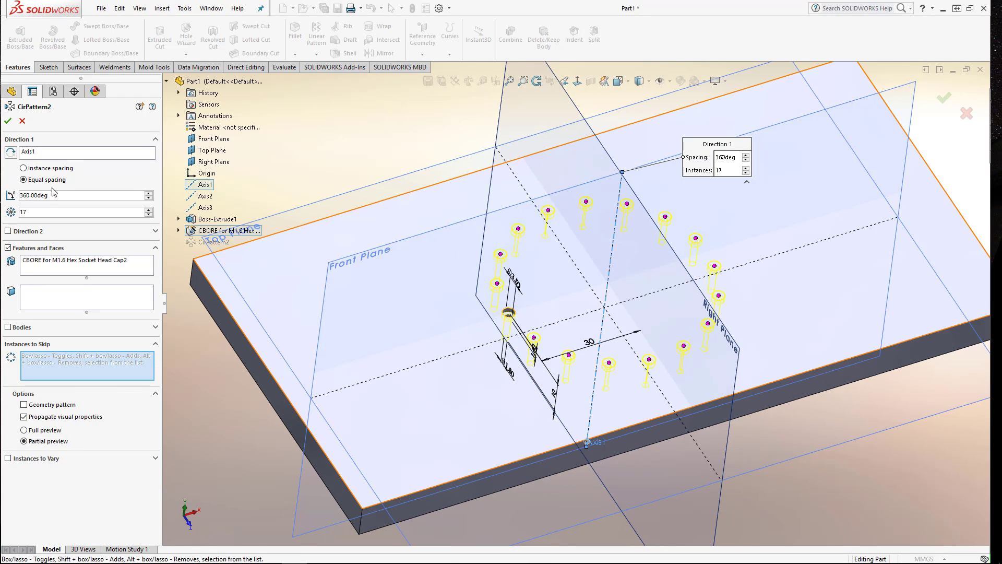
drag(57, 197, 12, 194)
click(45, 213)
middle_drag(671, 283, 662, 286)
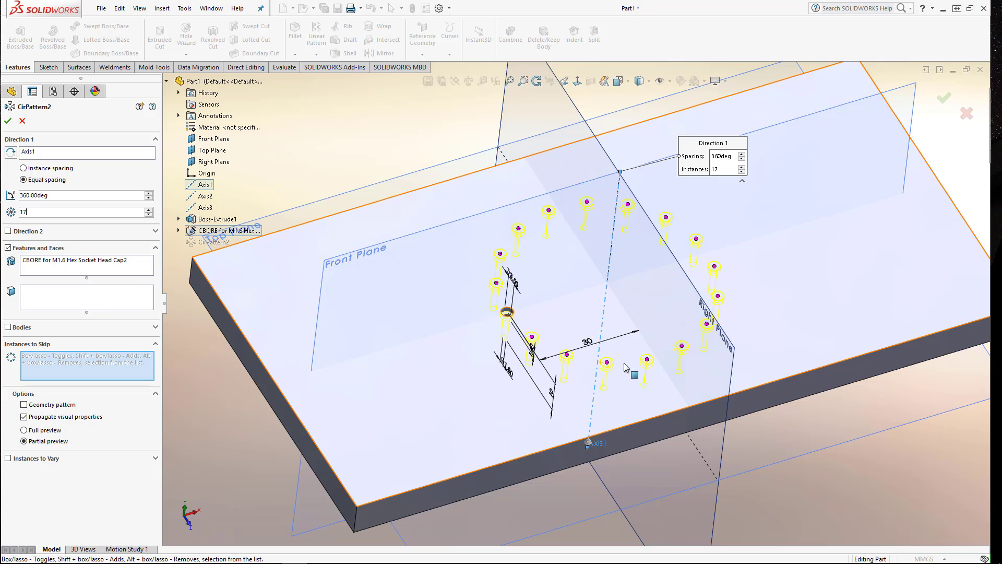
click(59, 197)
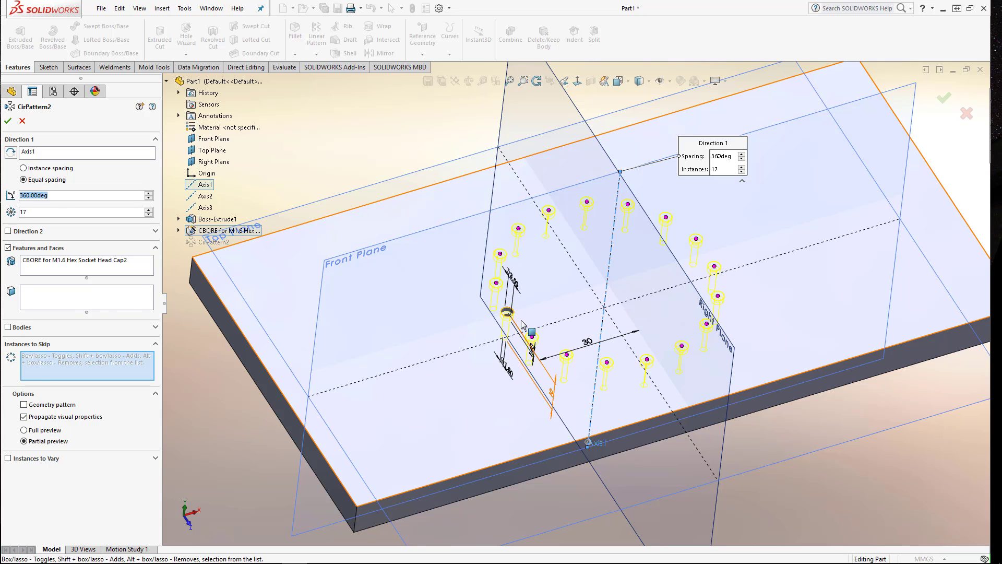
Step: Switch the circular pattern from equal spacing to Instance spacing and set the angle between instances to 15 degrees
click(36, 170)
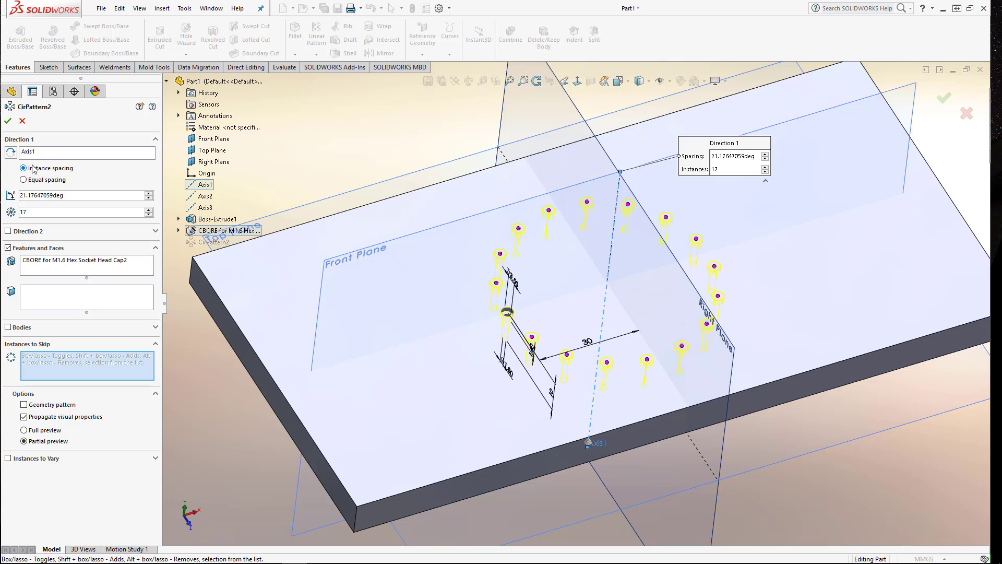
drag(76, 195, 9, 202)
text(15)
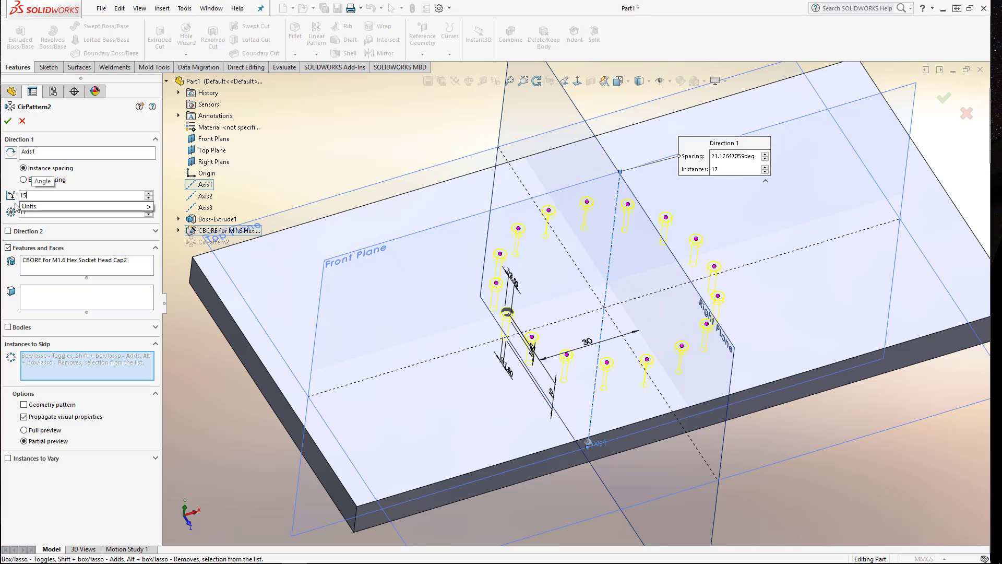
key(Return)
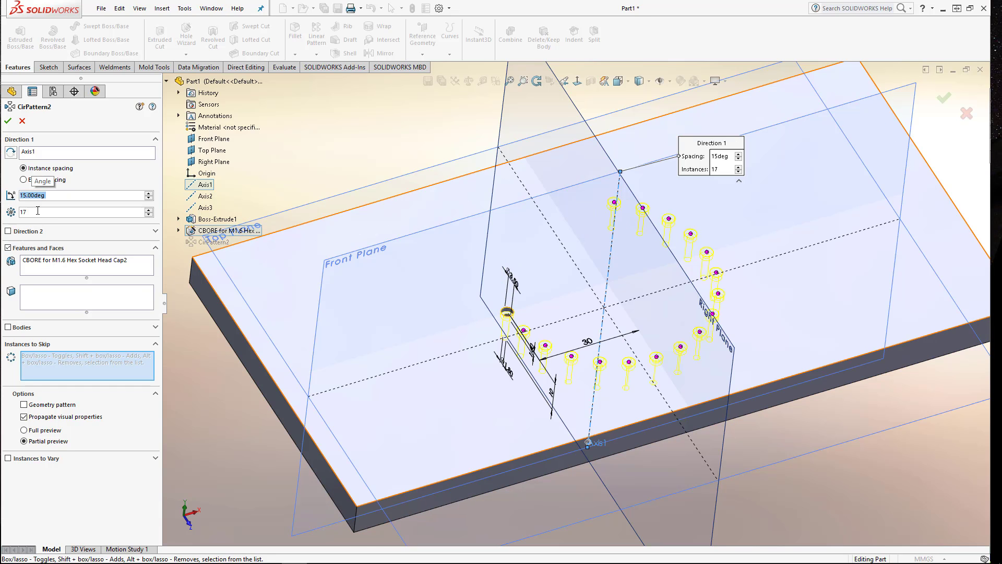
Step: Reduce the circular pattern's number of instances to 12, keeping the 15-degree instance spacing
click(26, 212)
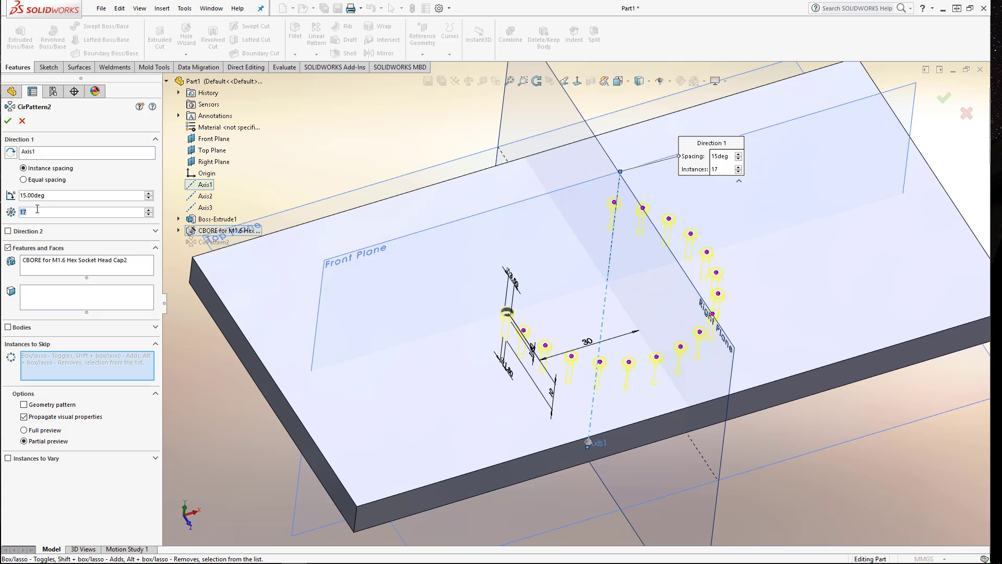
middle_drag(588, 359, 555, 345)
drag(44, 195, 24, 197)
double_click(24, 197)
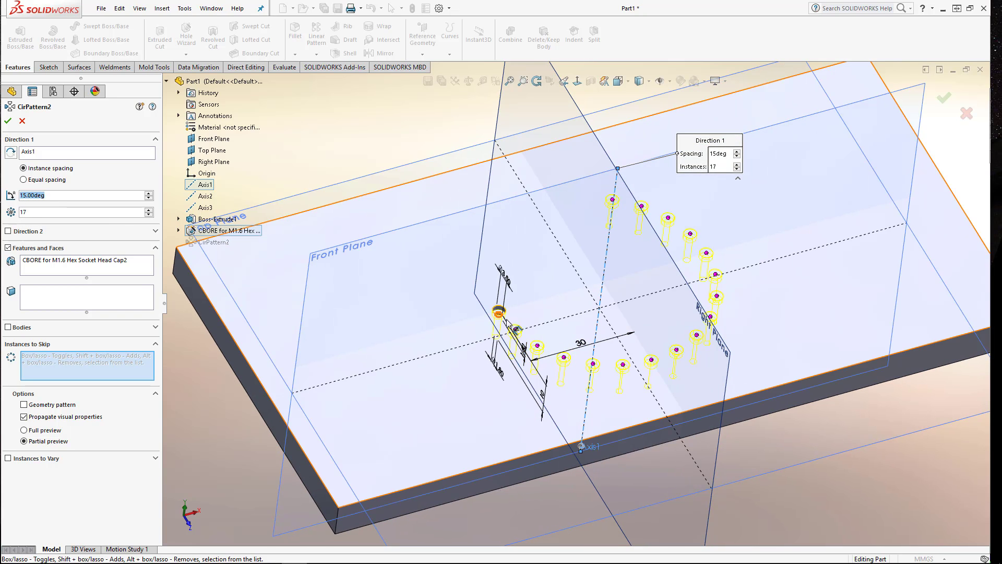
middle_drag(496, 303, 490, 302)
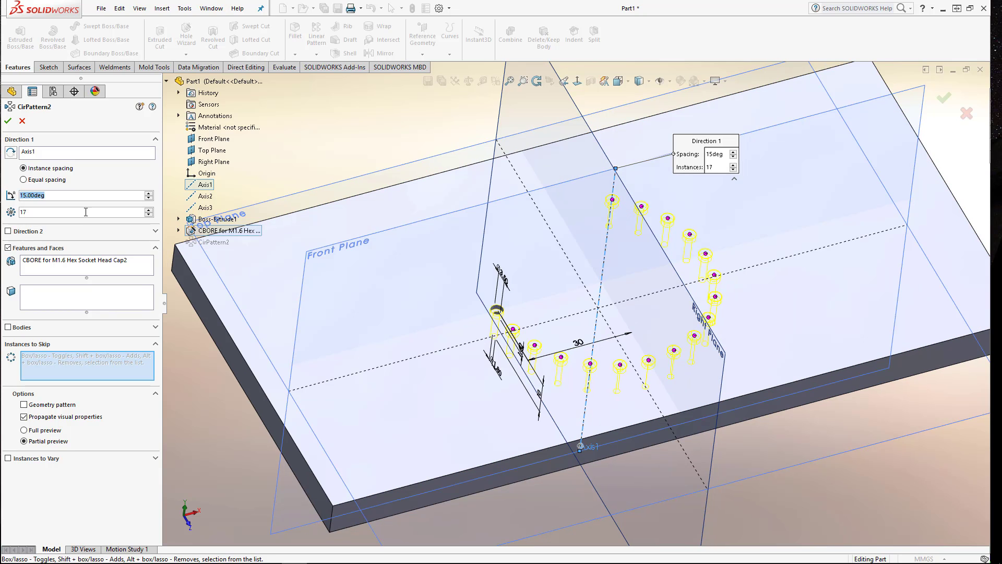
click(150, 210)
click(149, 210)
click(149, 215)
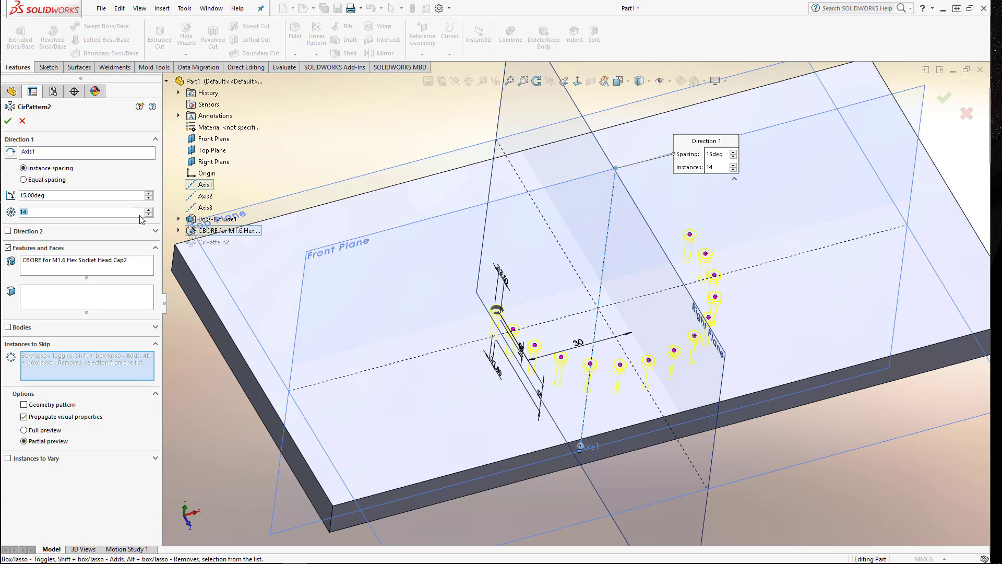
double_click(44, 196)
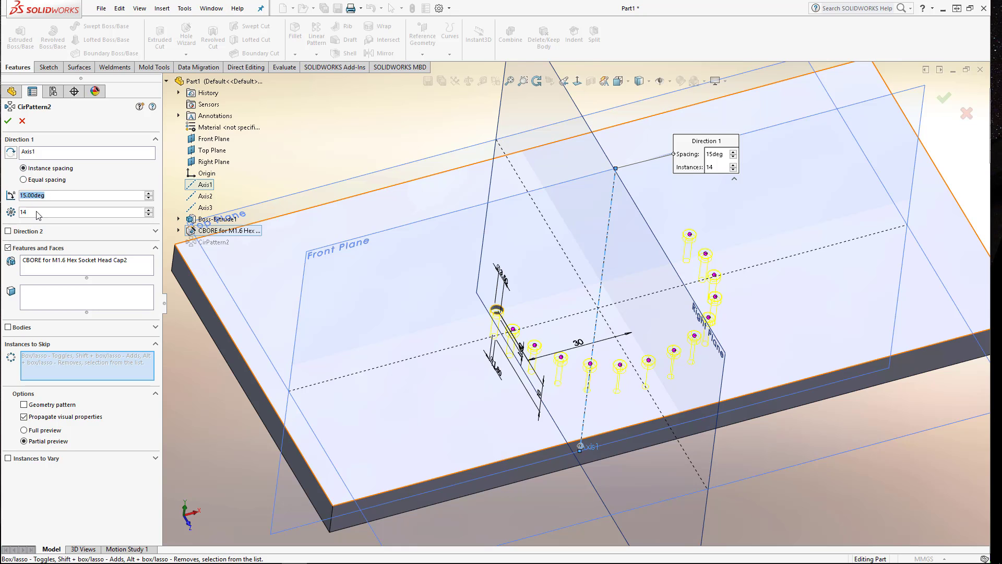
drag(31, 212, 17, 214)
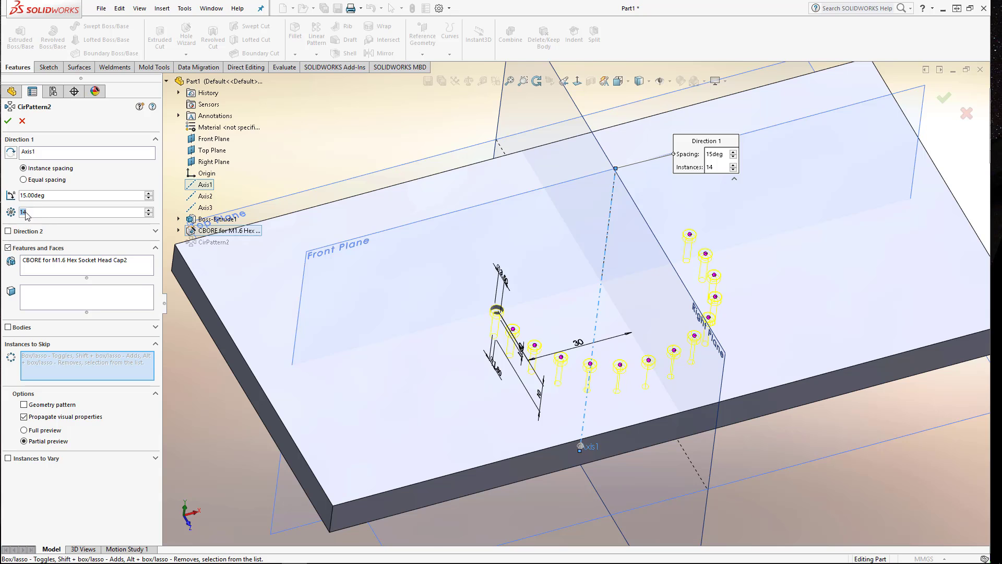
click(149, 215)
click(148, 214)
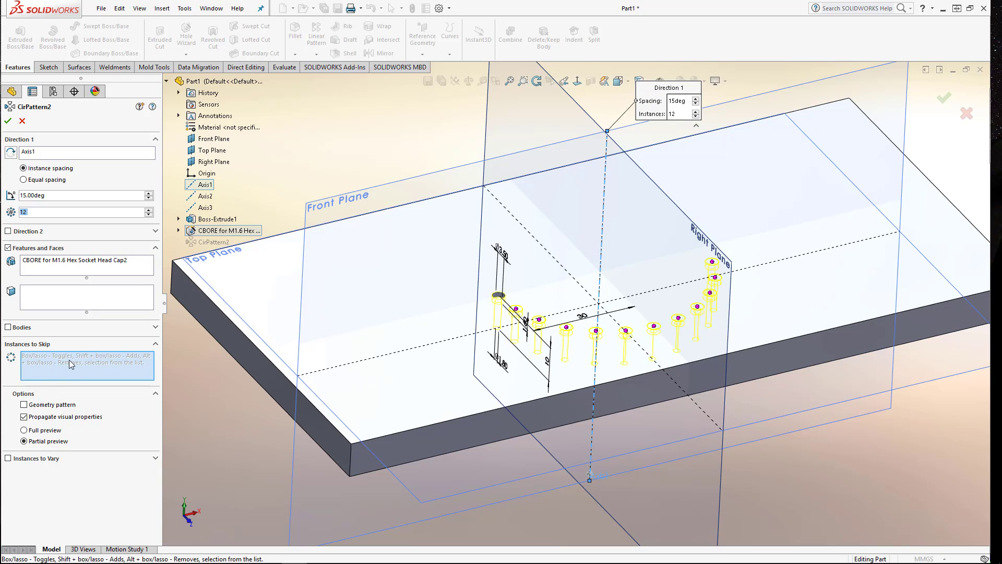
Step: Skip instances (D1, 6) and (D1, 9) of the circular pattern and accept the edited feature
click(155, 344)
click(155, 344)
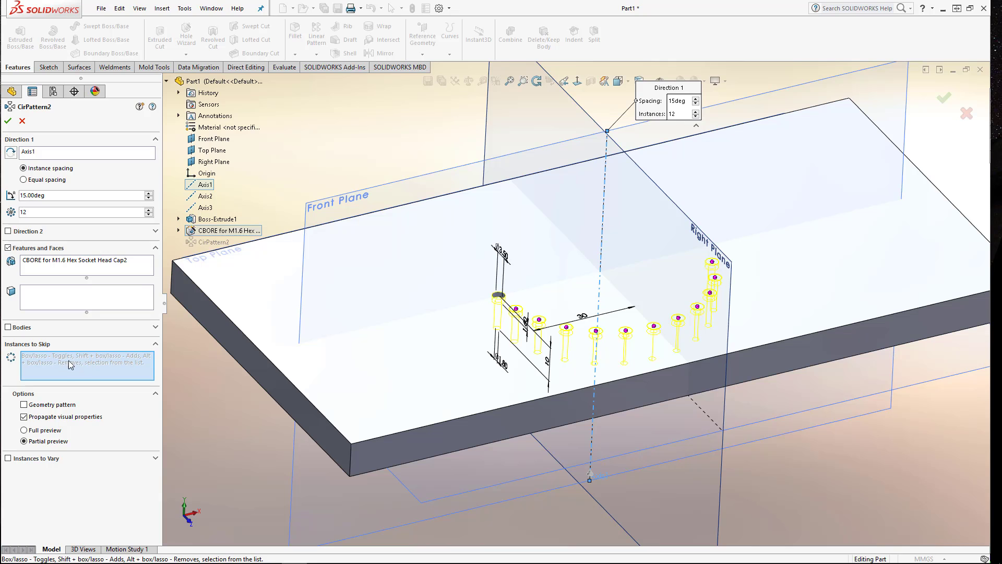
click(627, 337)
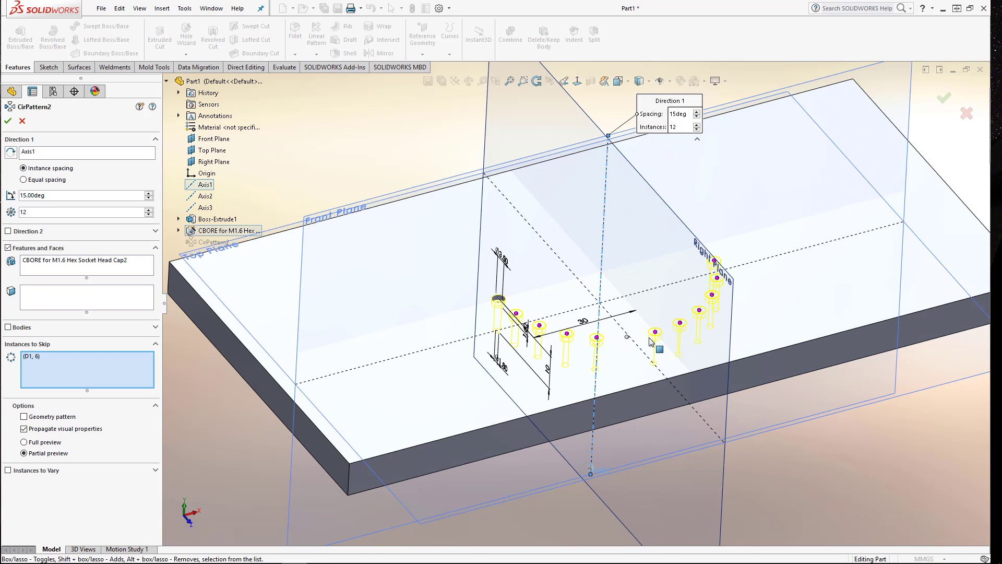
click(699, 310)
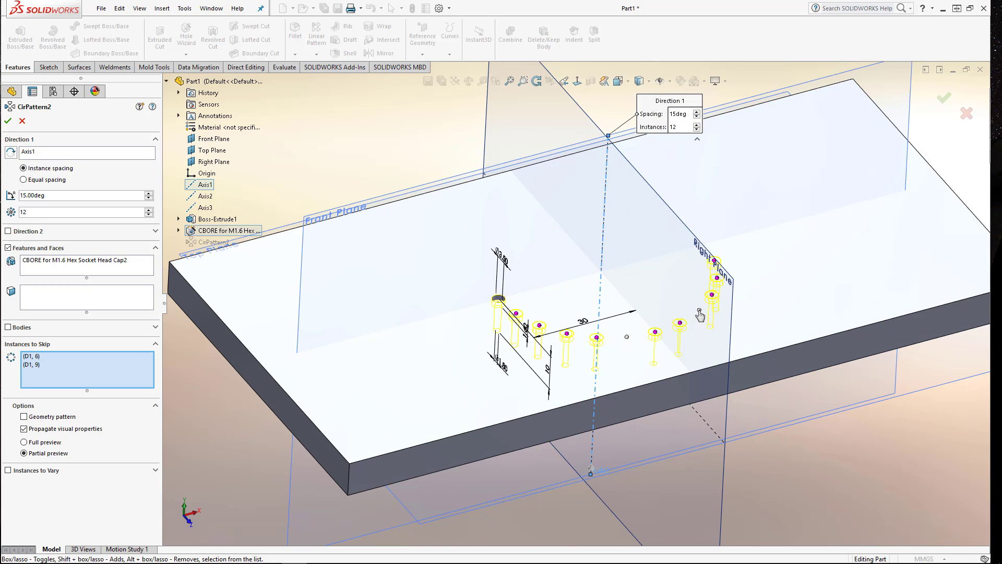
click(7, 122)
middle_drag(723, 320, 704, 342)
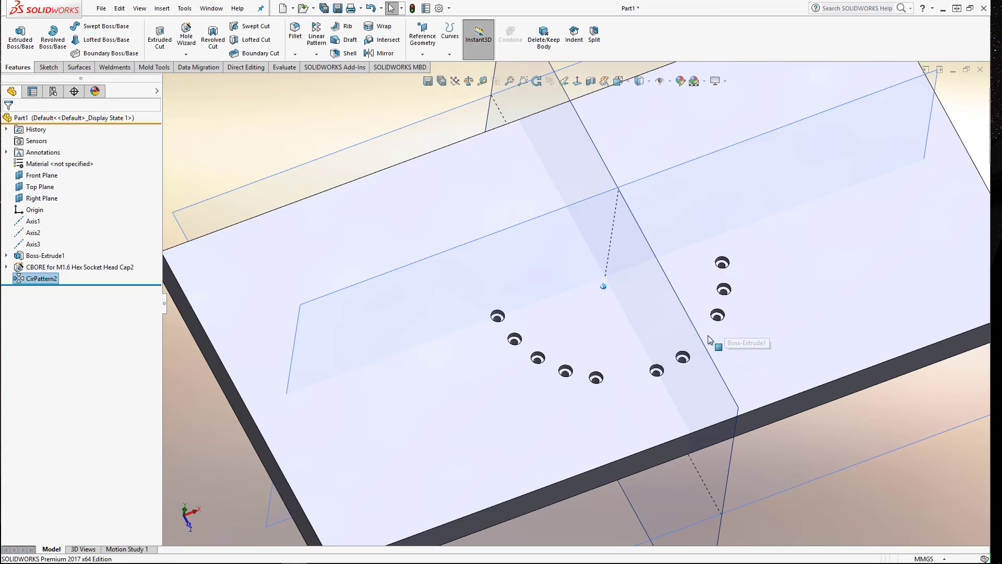
Step: Display the available pattern feature types for the part
right_click(37, 278)
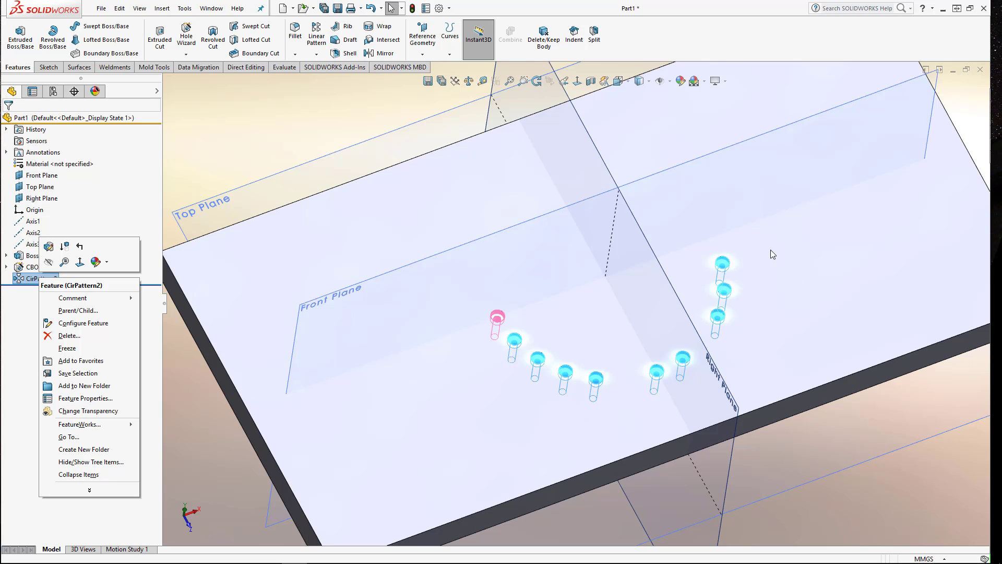
middle_drag(512, 377, 545, 339)
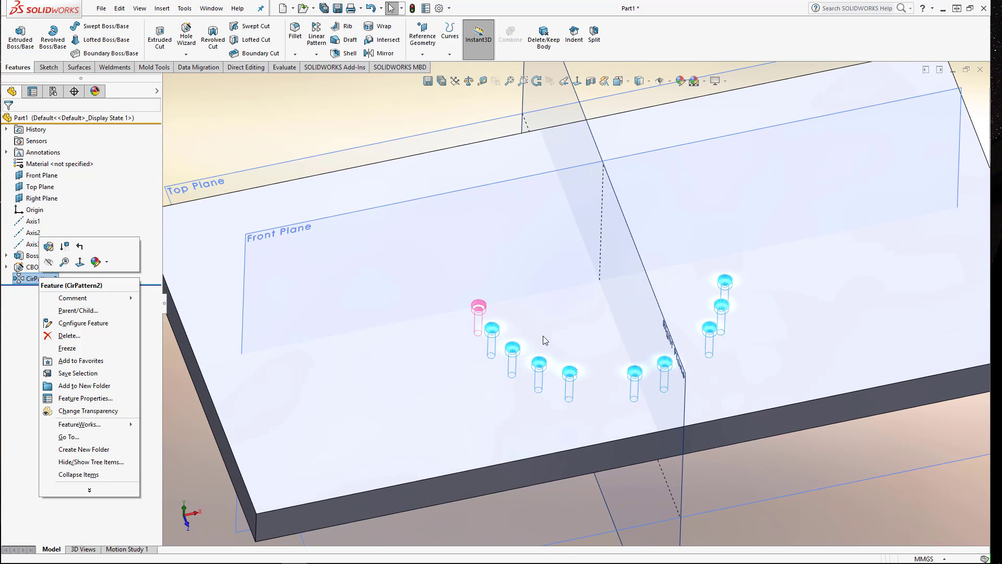
click(317, 54)
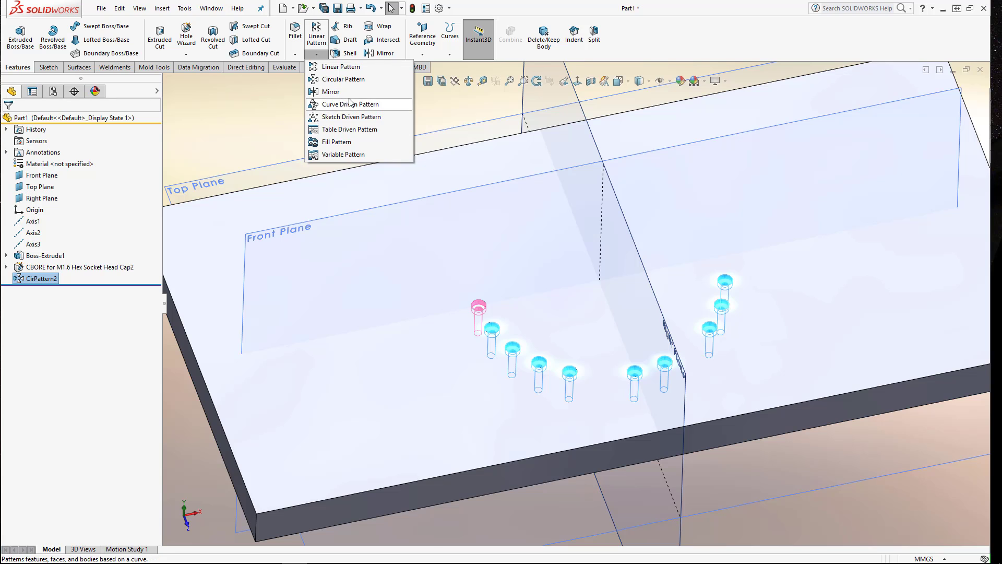